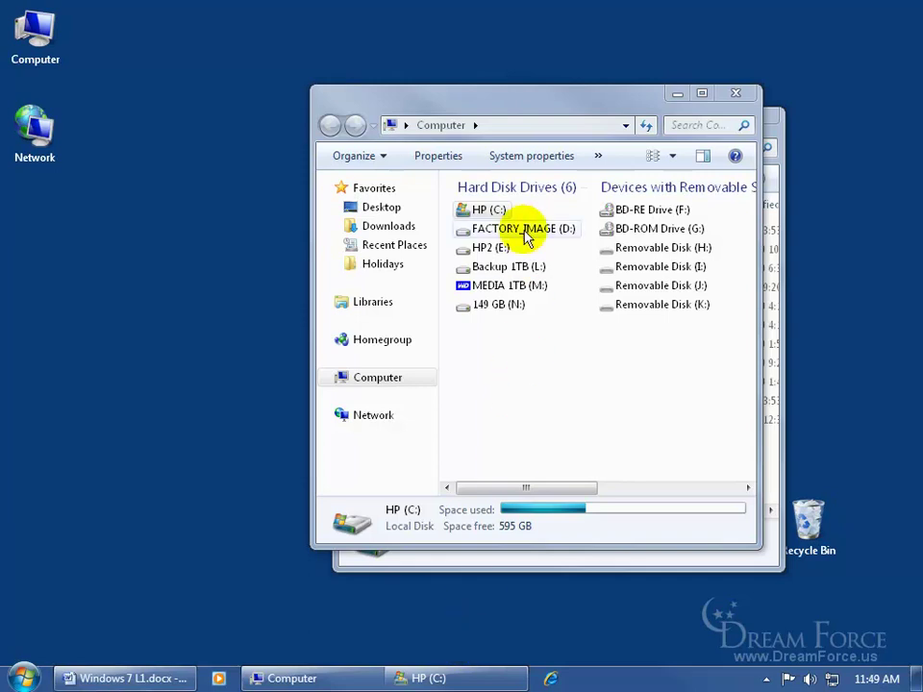
Activate the Computer window so it sits in front of the HP (C:) window
click(516, 108)
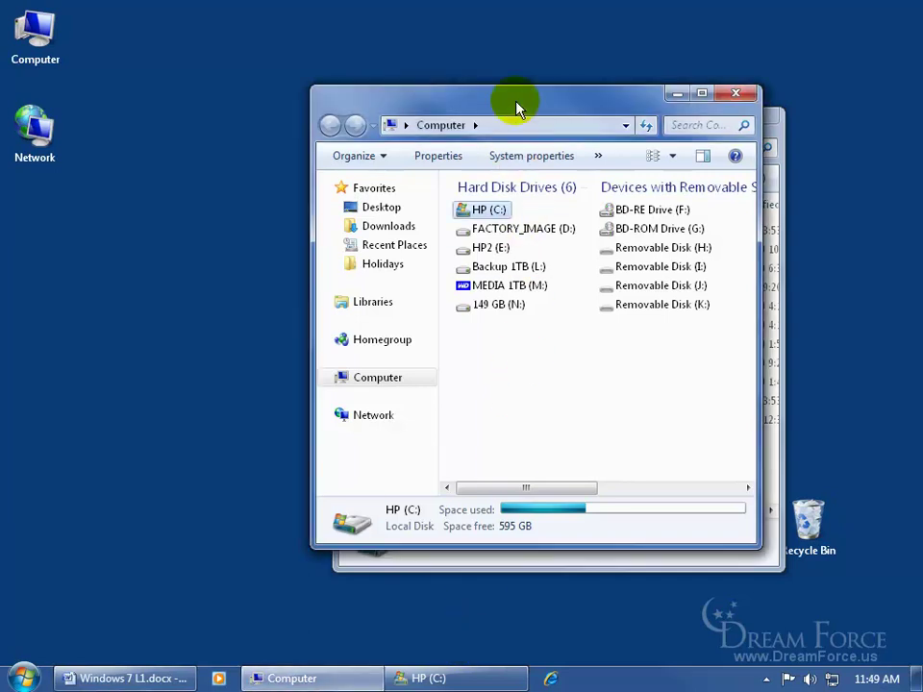
click(680, 96)
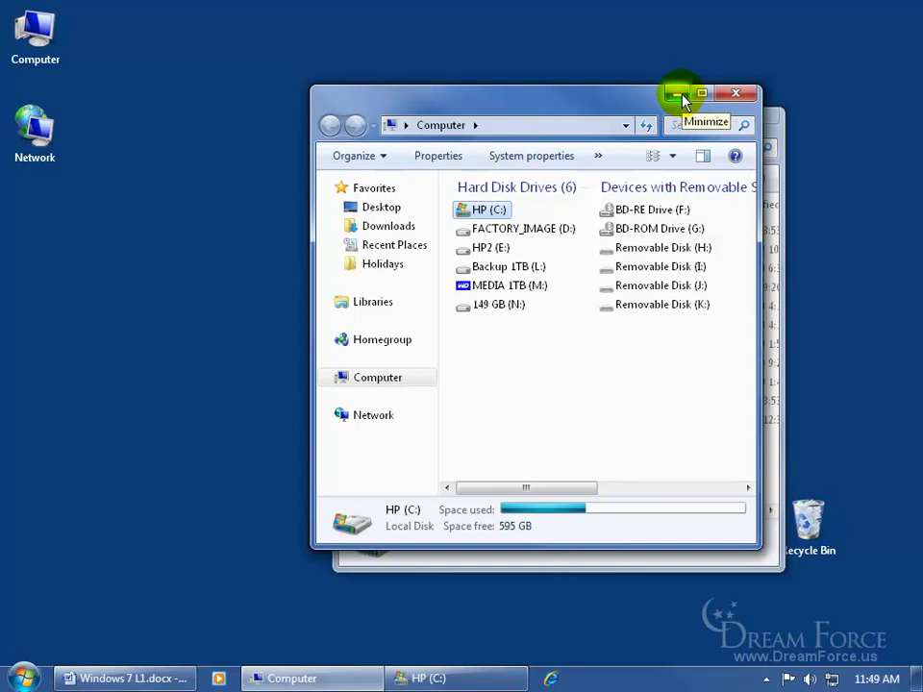
click(680, 96)
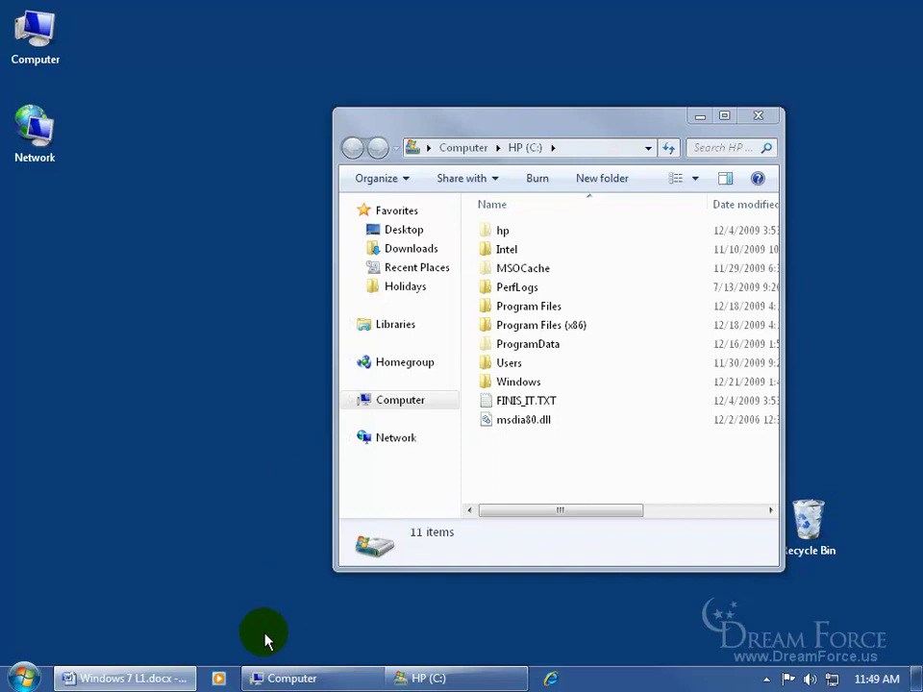
click(275, 675)
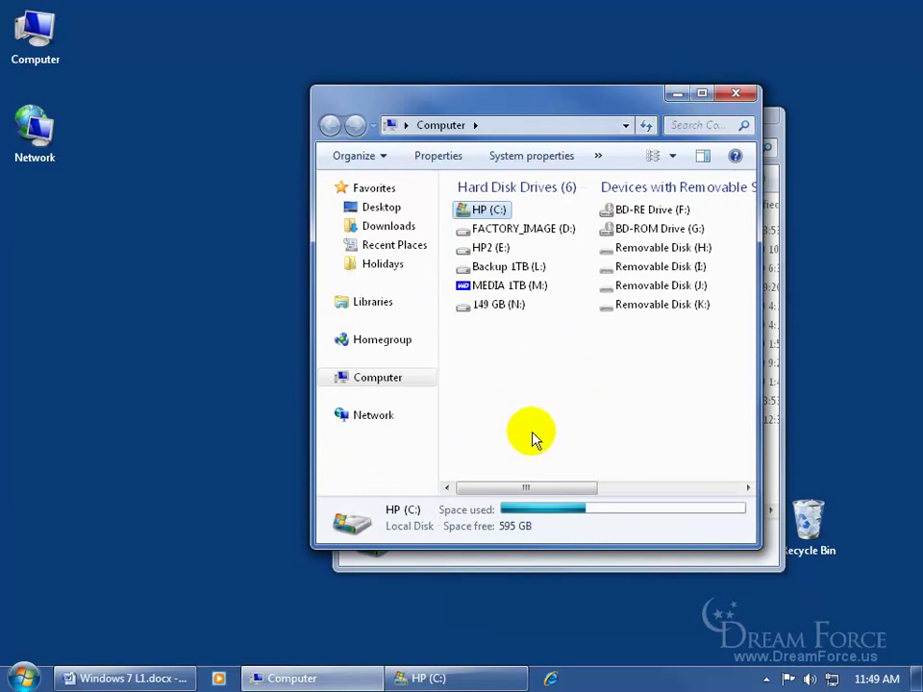
click(316, 677)
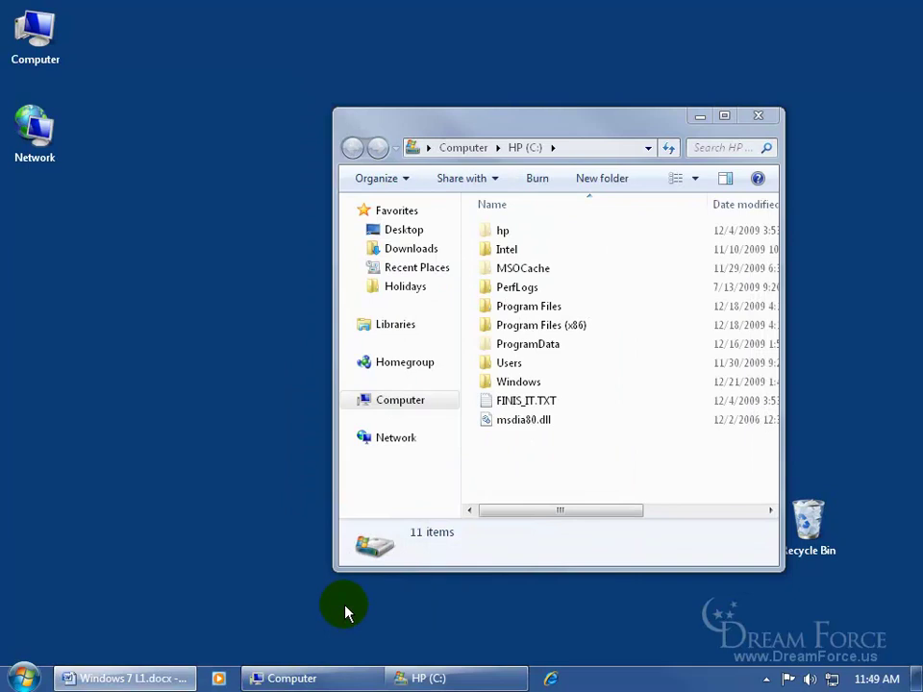
click(290, 677)
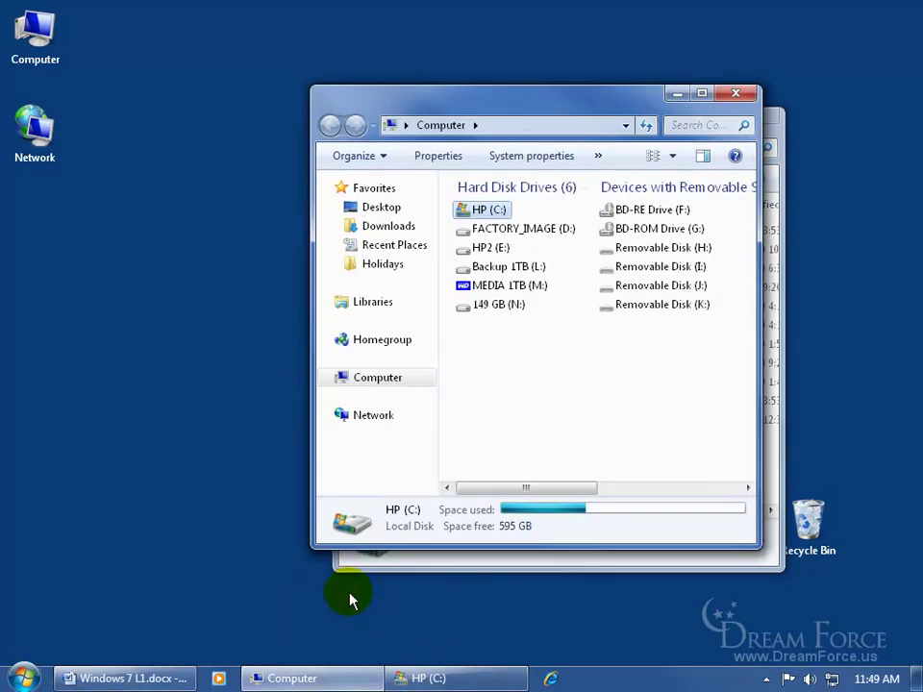
click(703, 94)
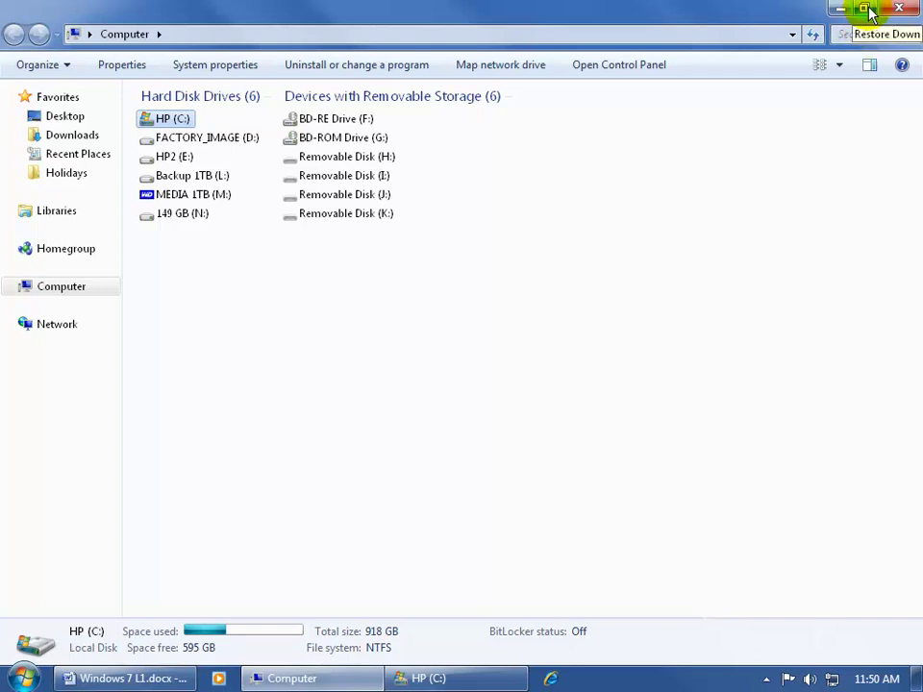
click(868, 11)
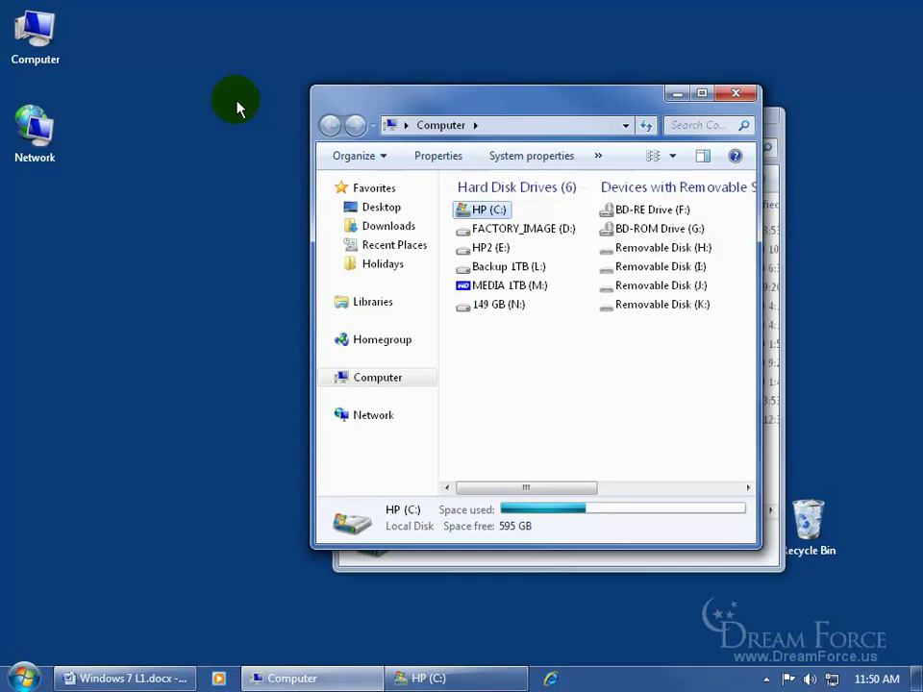
right_click(329, 96)
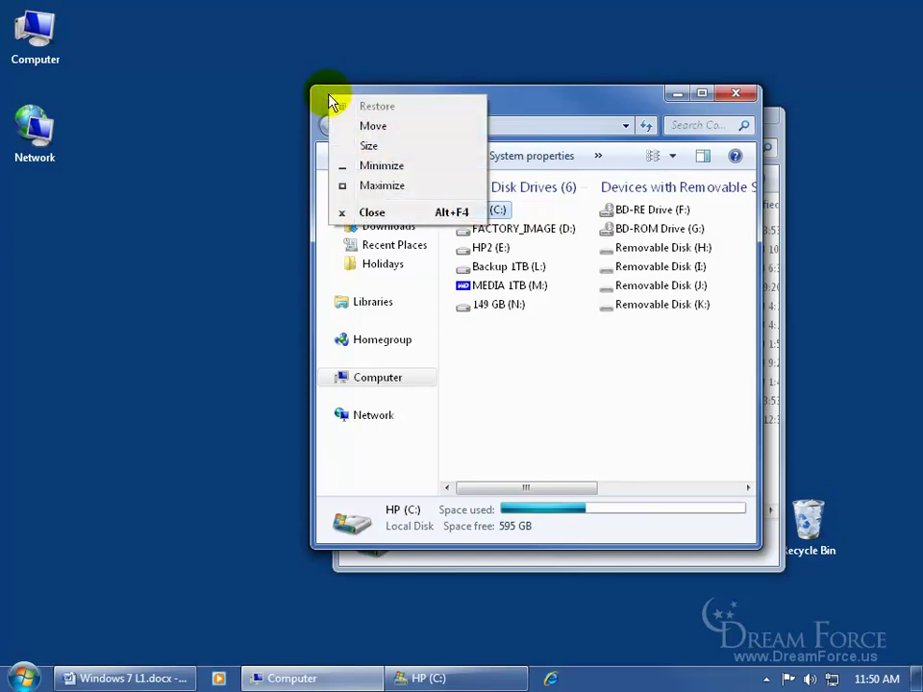
click(394, 169)
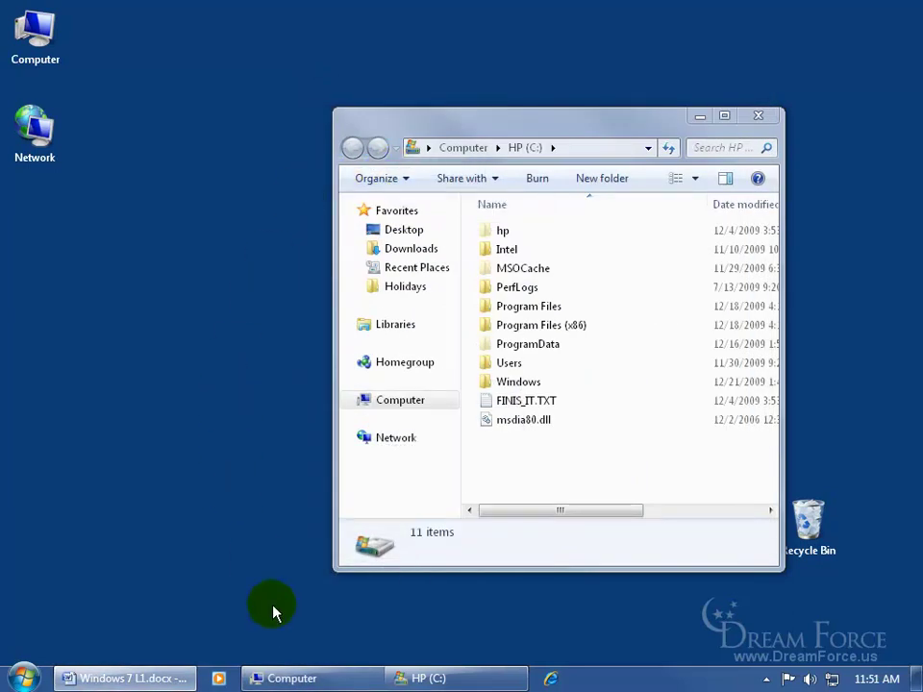
click(294, 675)
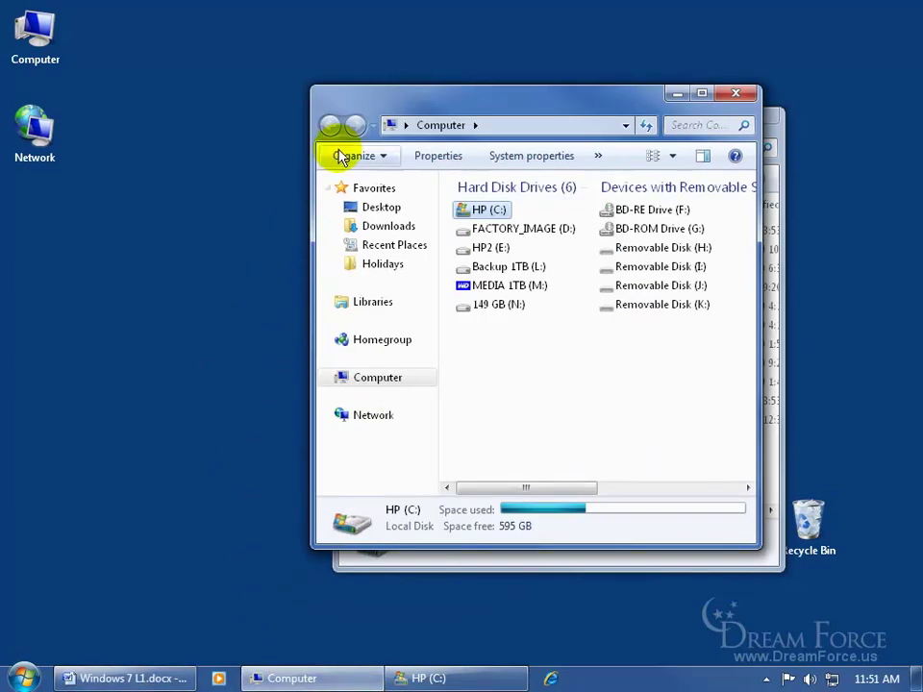
click(330, 104)
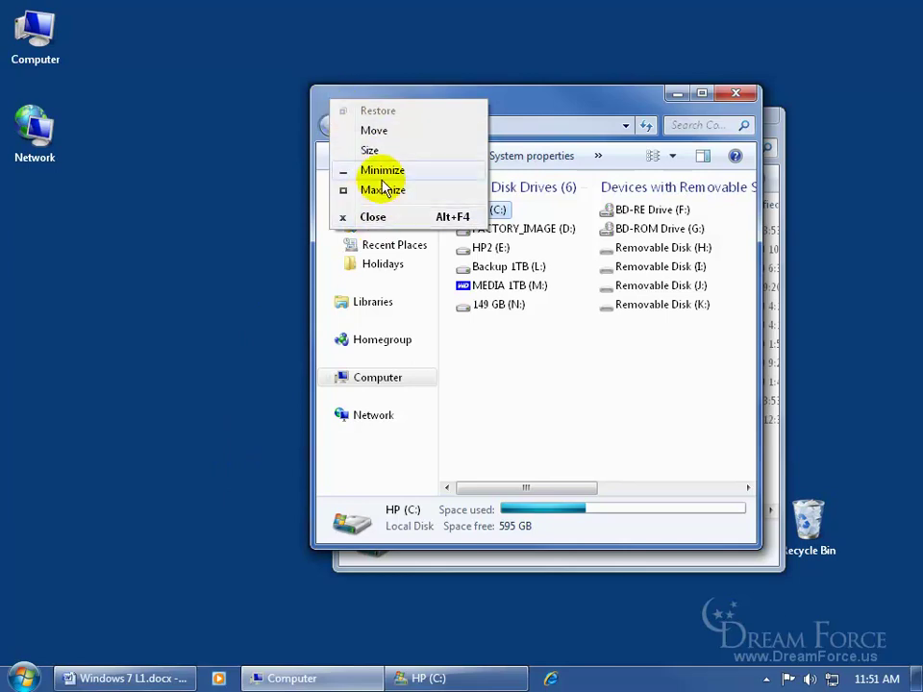
click(550, 104)
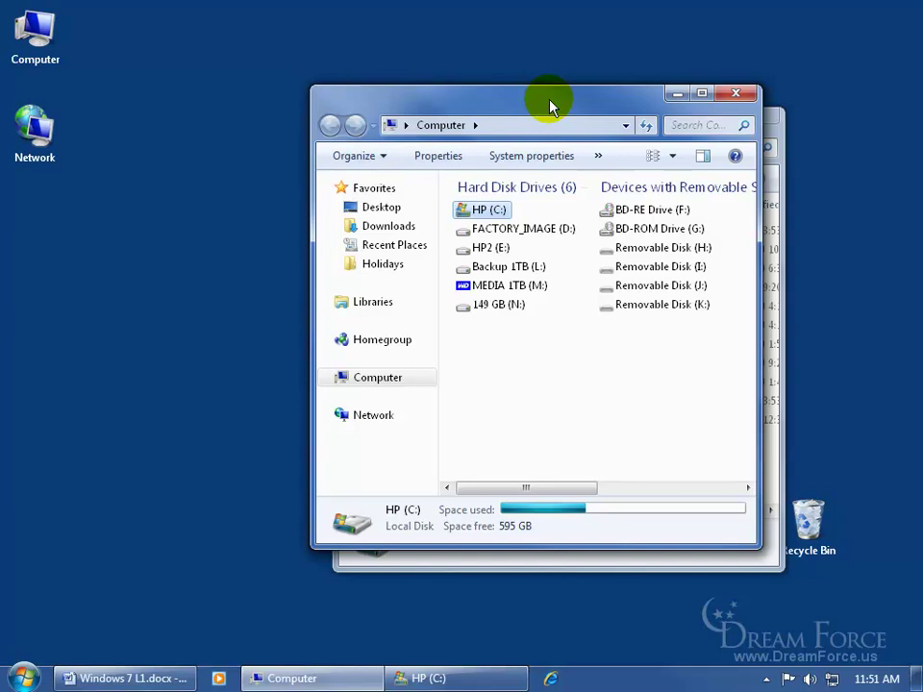
Close the Computer window, reopen it from the desktop icon, then maximize and restore it
double_click(330, 103)
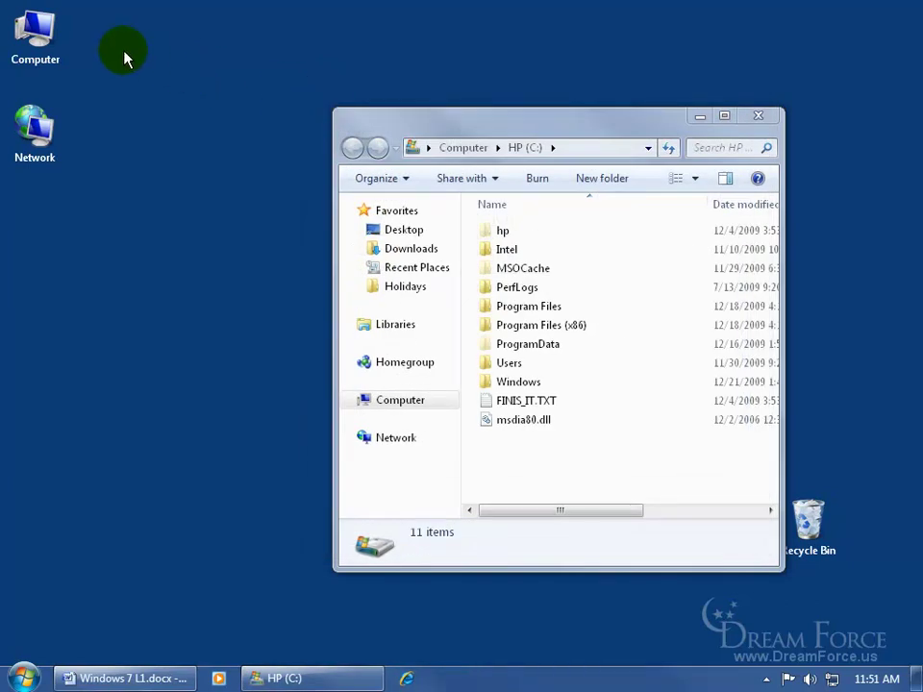
double_click(34, 37)
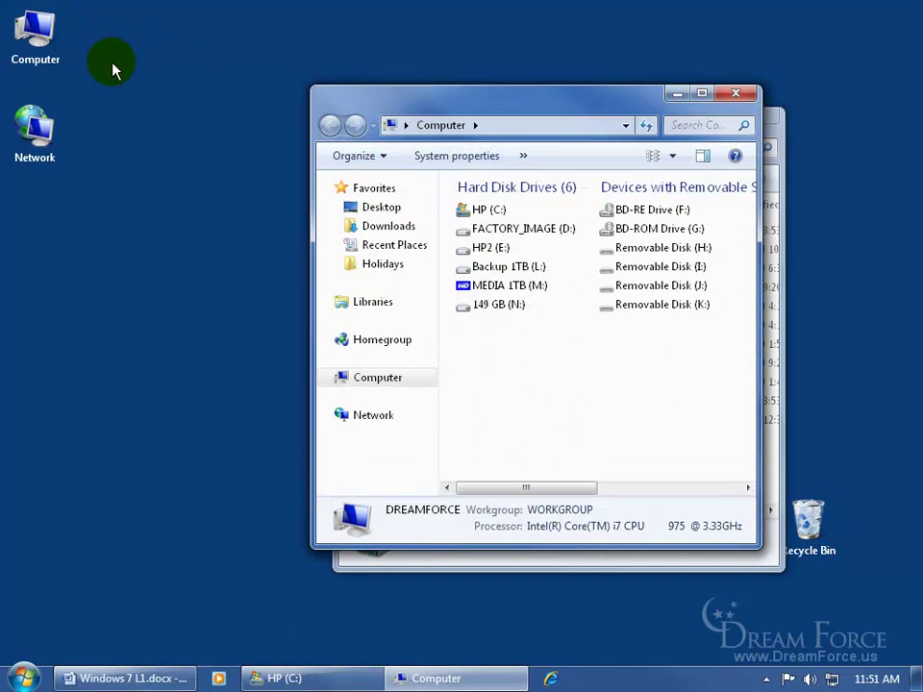
double_click(499, 103)
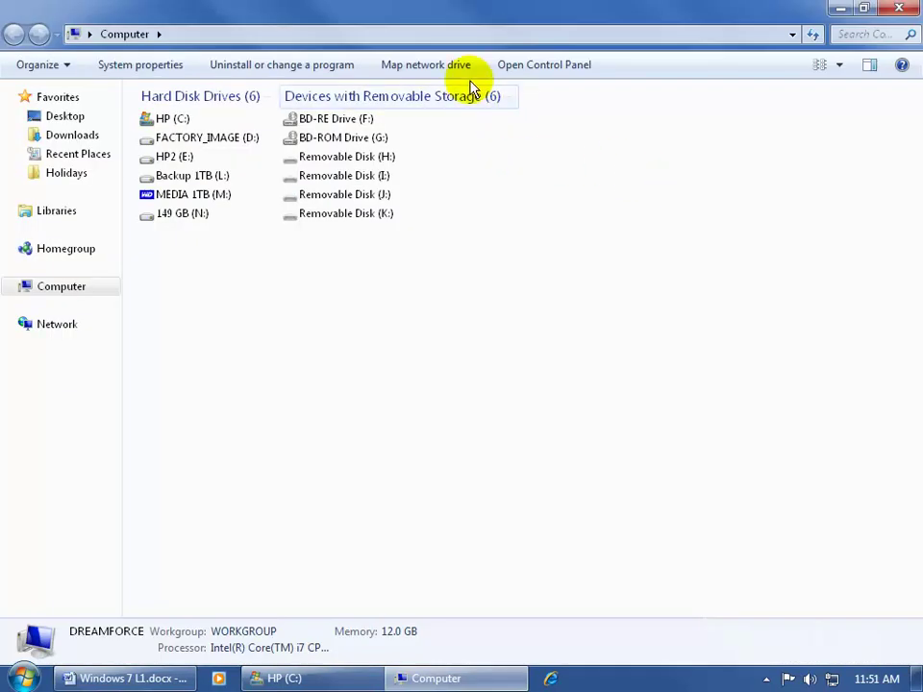
double_click(418, 15)
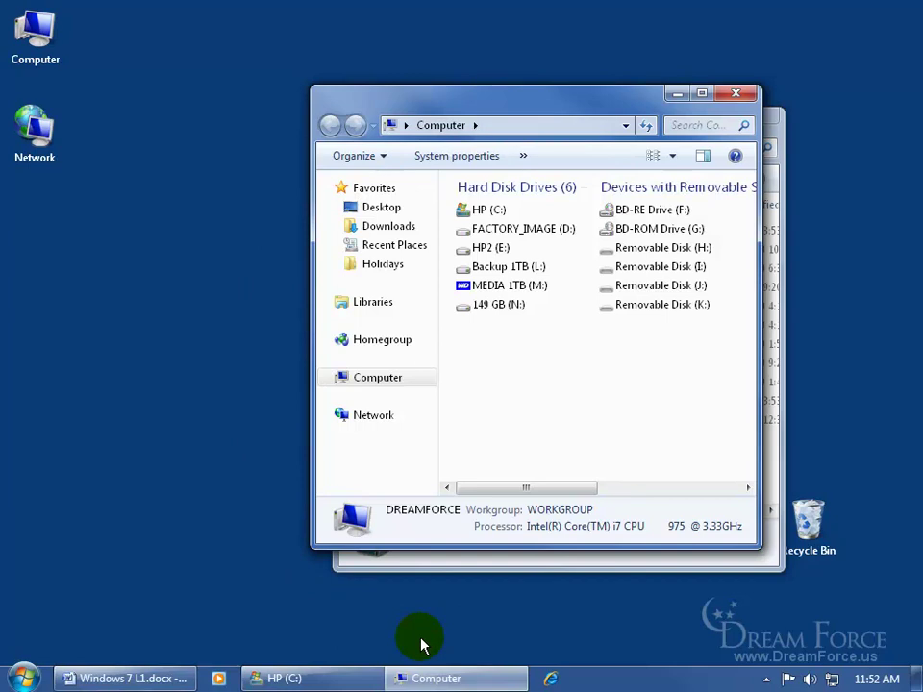
Drag the Explorer taskbar group left, then back to sit after the pinned Internet Explorer icon
drag(347, 676, 403, 689)
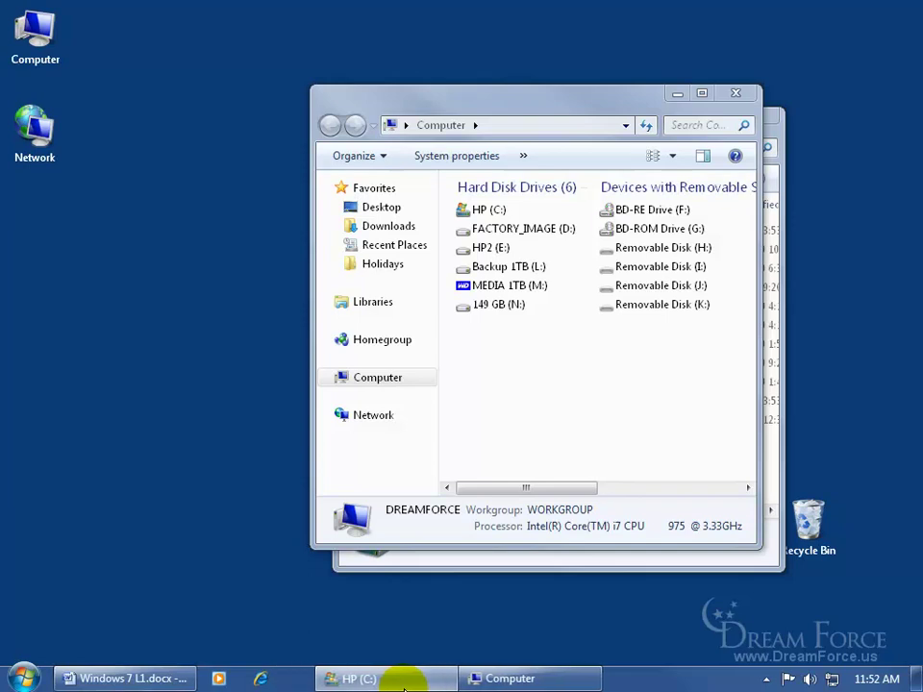
drag(403, 688, 126, 679)
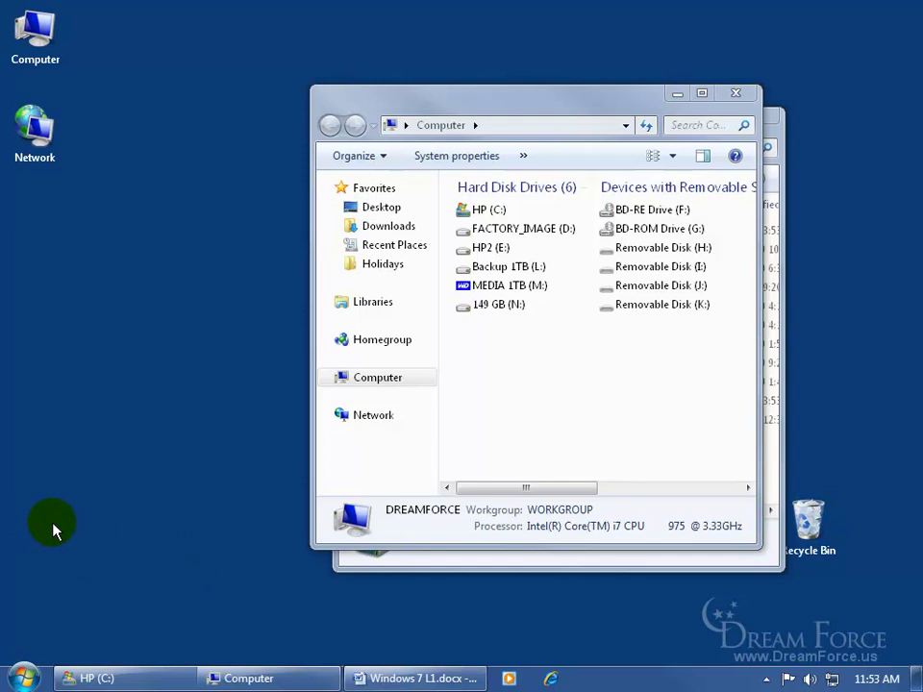
drag(114, 679, 288, 404)
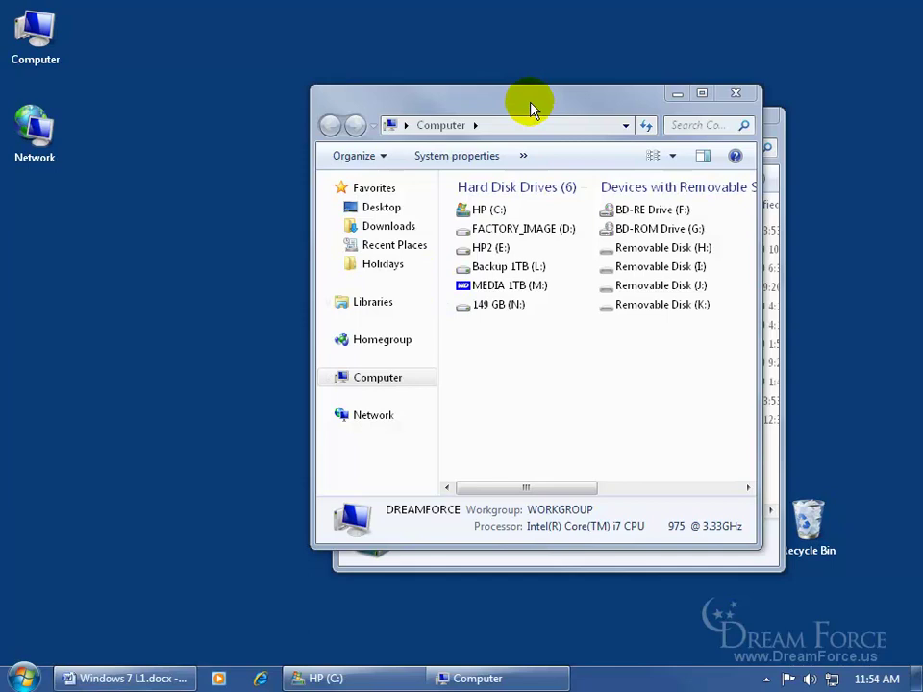
click(585, 53)
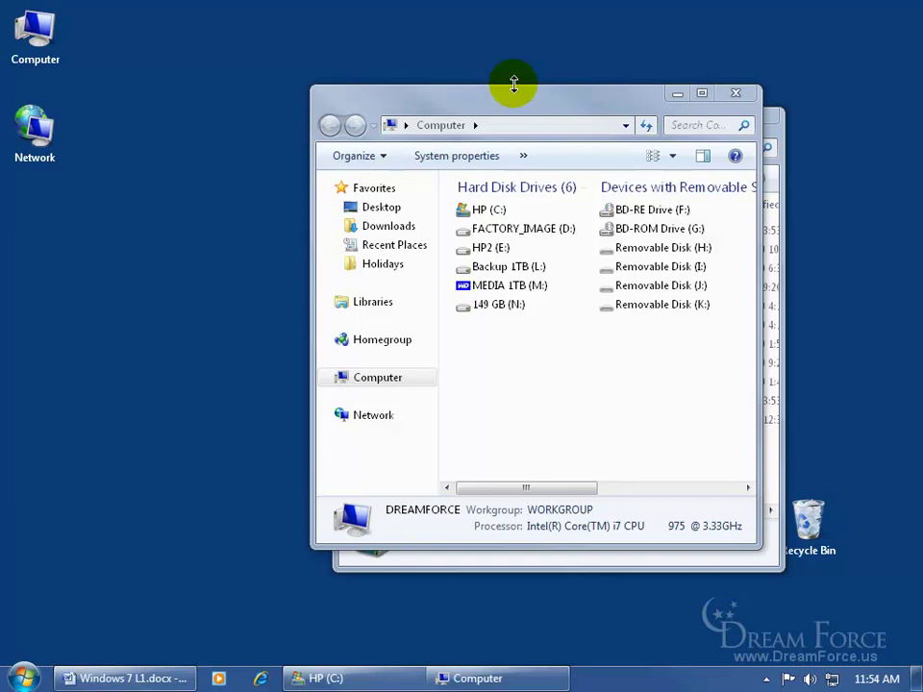
Stretch the Computer window's top, right edge and corner outward, then shrink the corner inward
drag(513, 85, 509, 56)
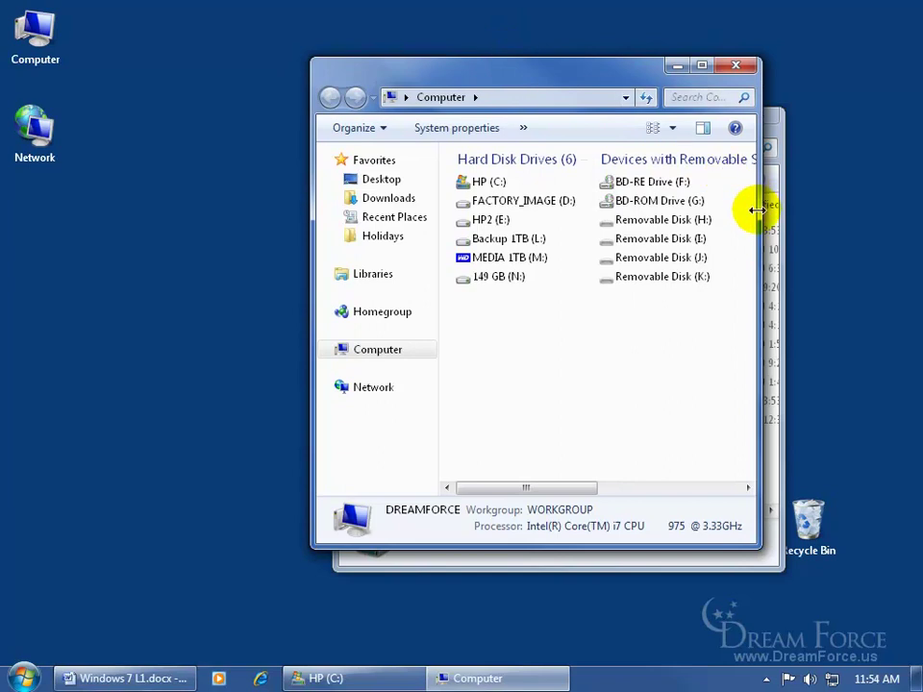
drag(756, 205, 819, 212)
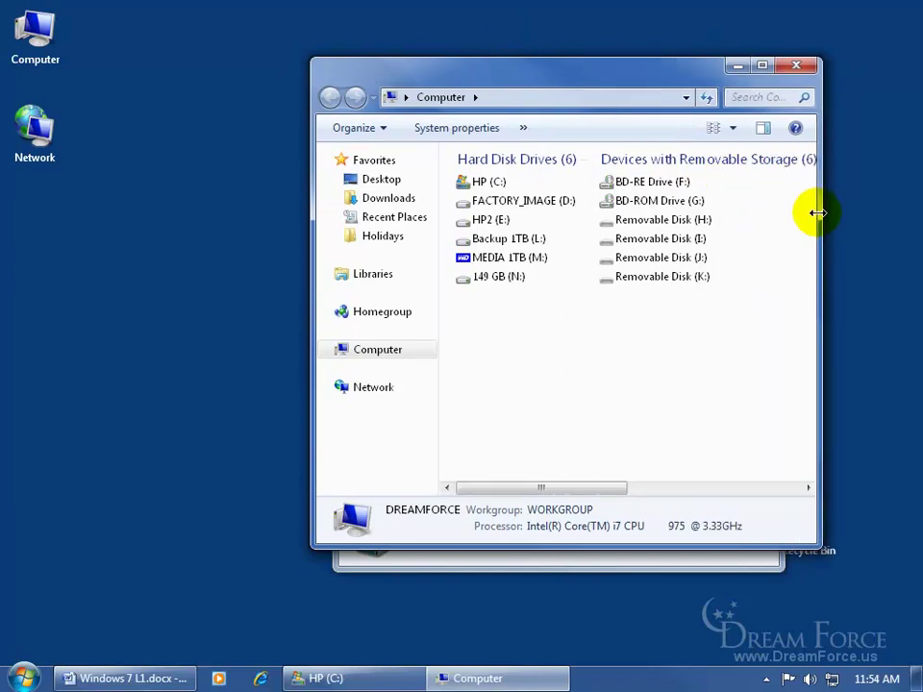
drag(819, 548, 886, 482)
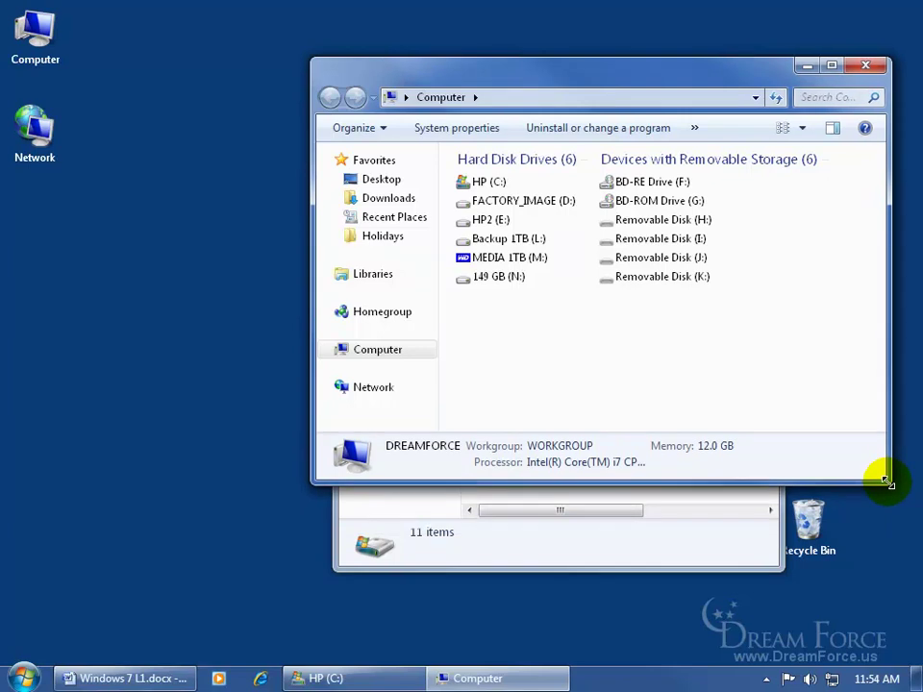
drag(886, 482, 683, 328)
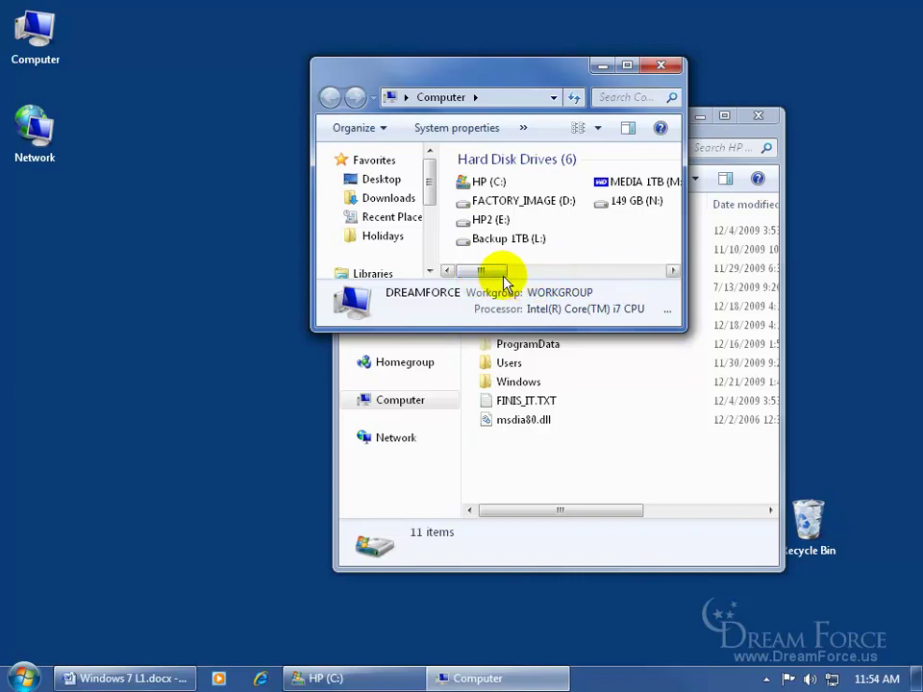
Scroll the drive list left until drives C:, D:, E:, L:, M: and N: show
drag(488, 279, 635, 277)
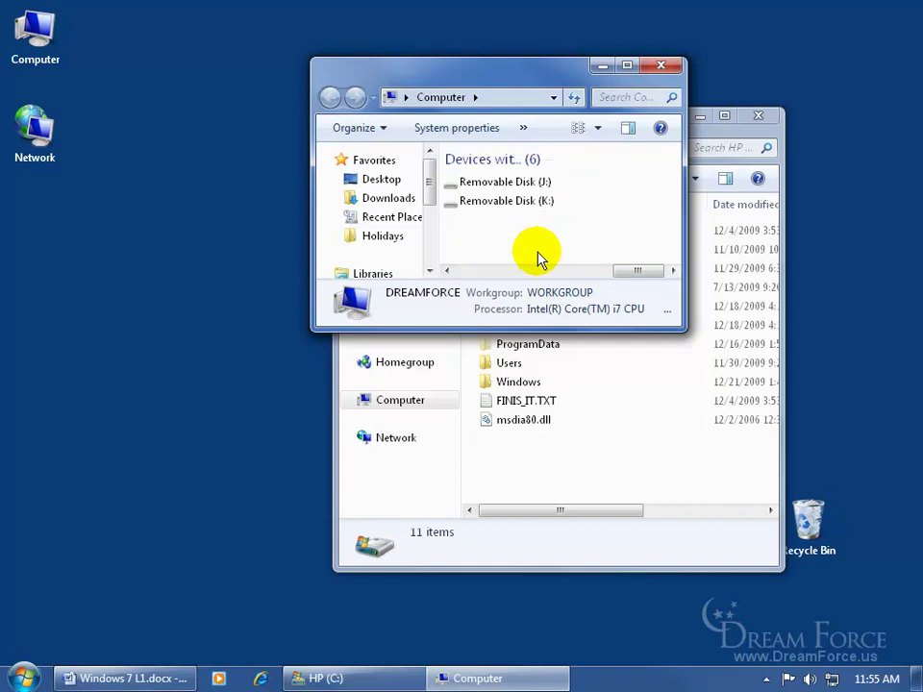
click(447, 270)
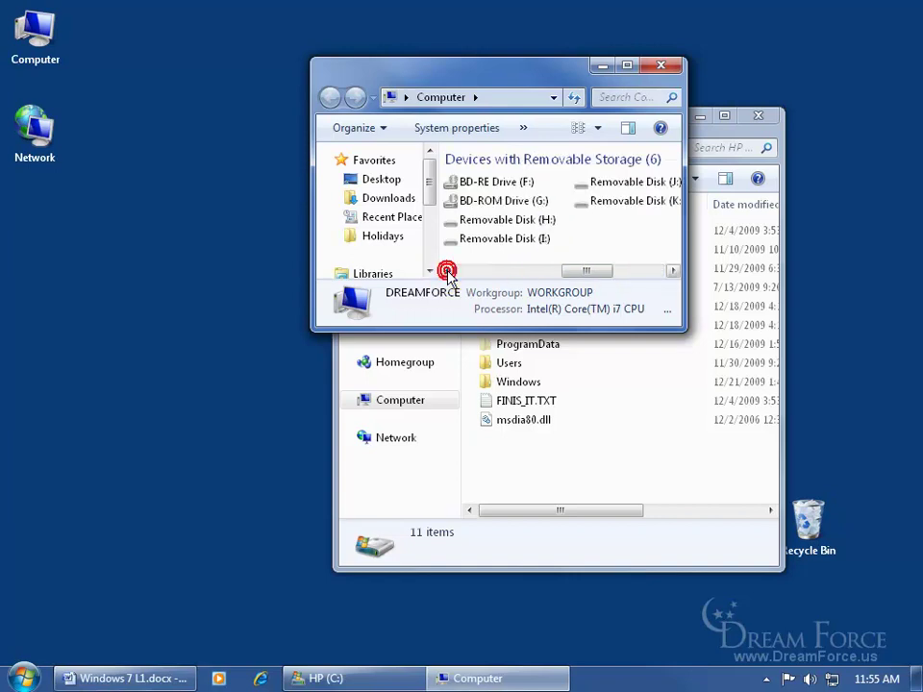
click(447, 270)
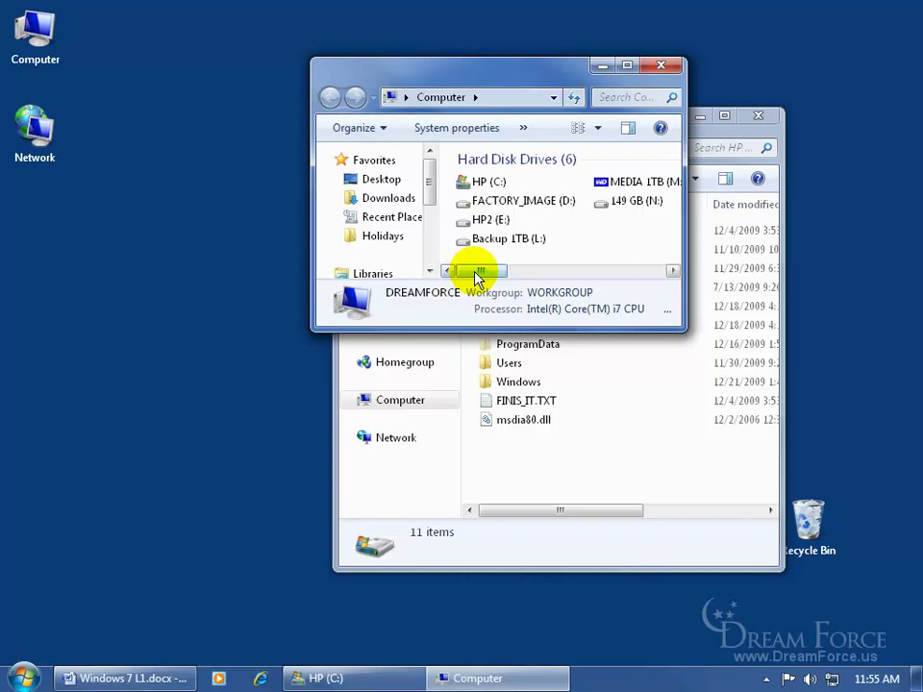
drag(477, 272, 659, 275)
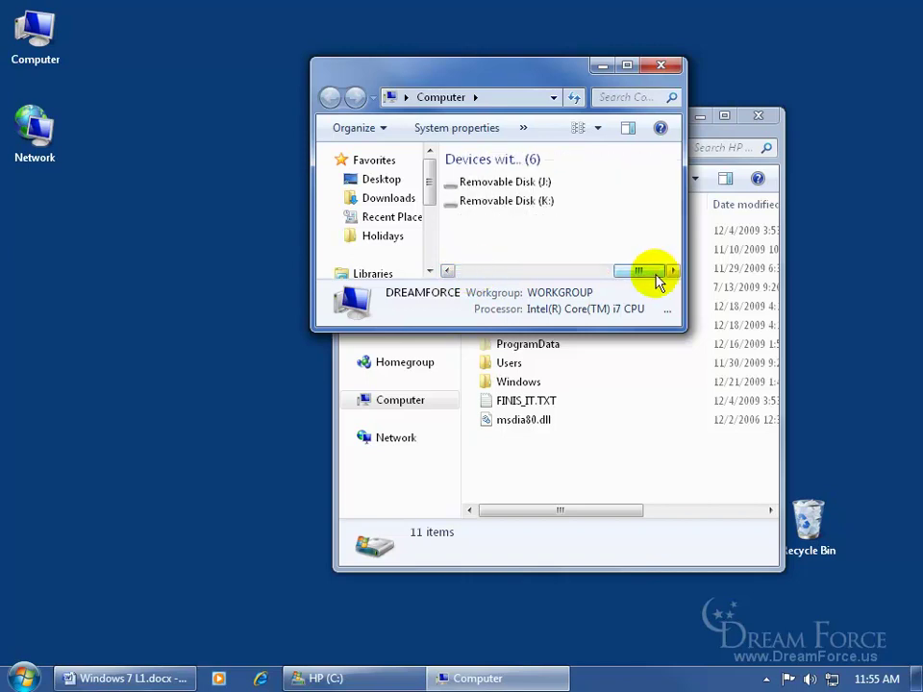
click(449, 271)
click(449, 272)
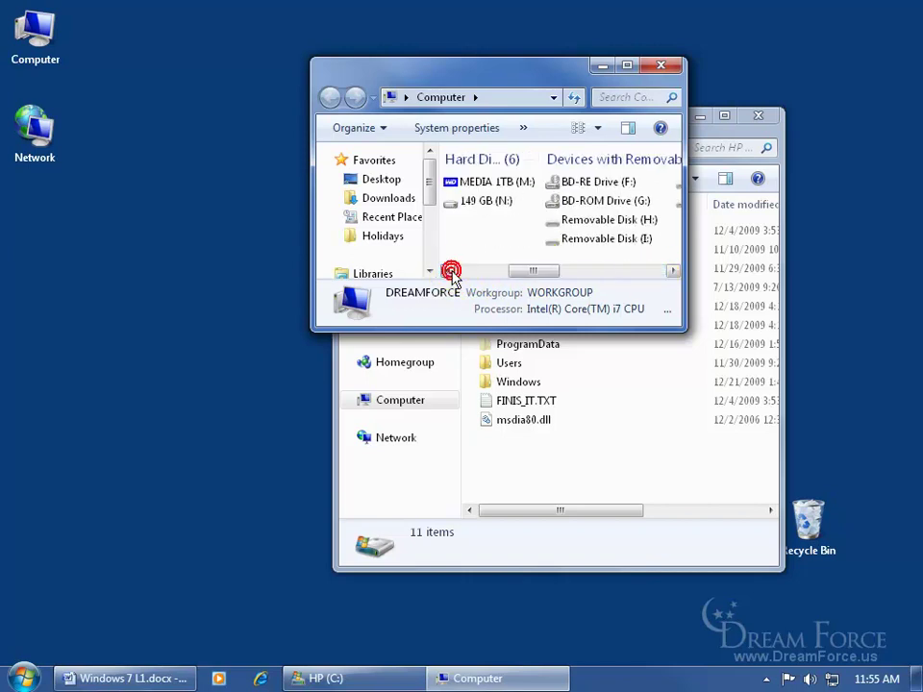
click(449, 271)
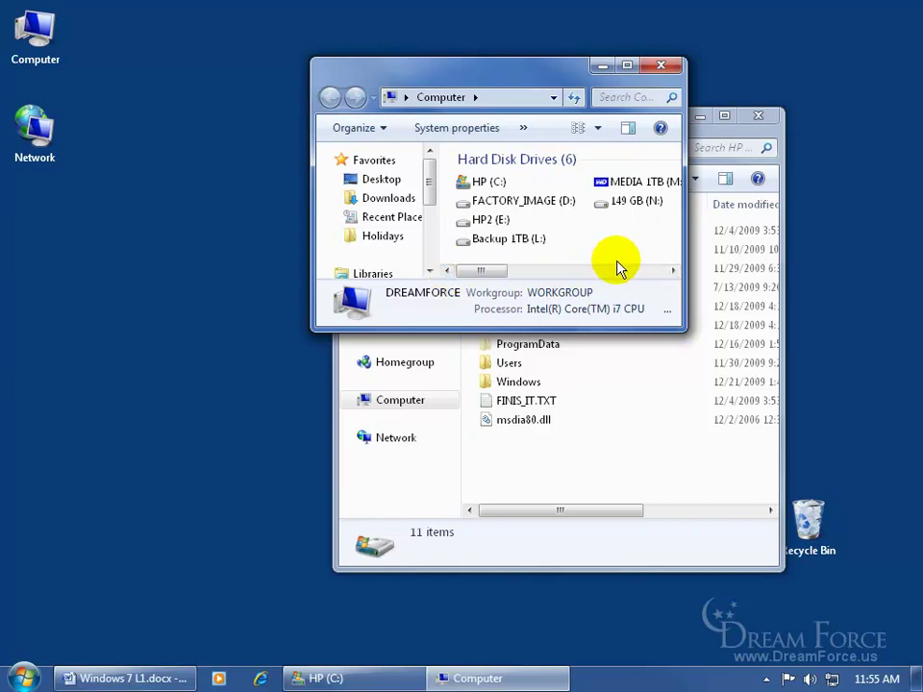
double_click(510, 75)
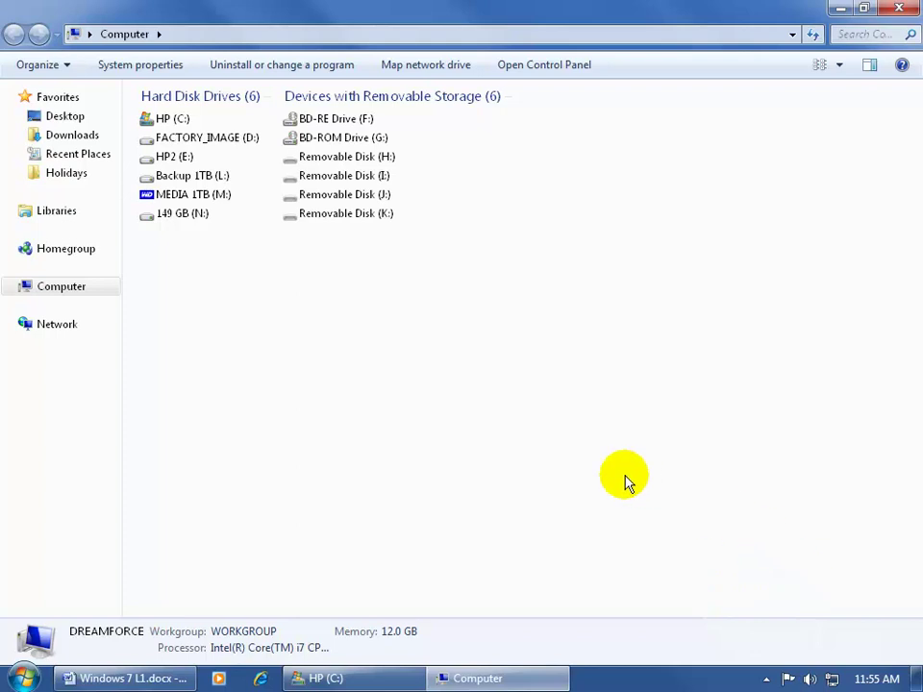
click(865, 13)
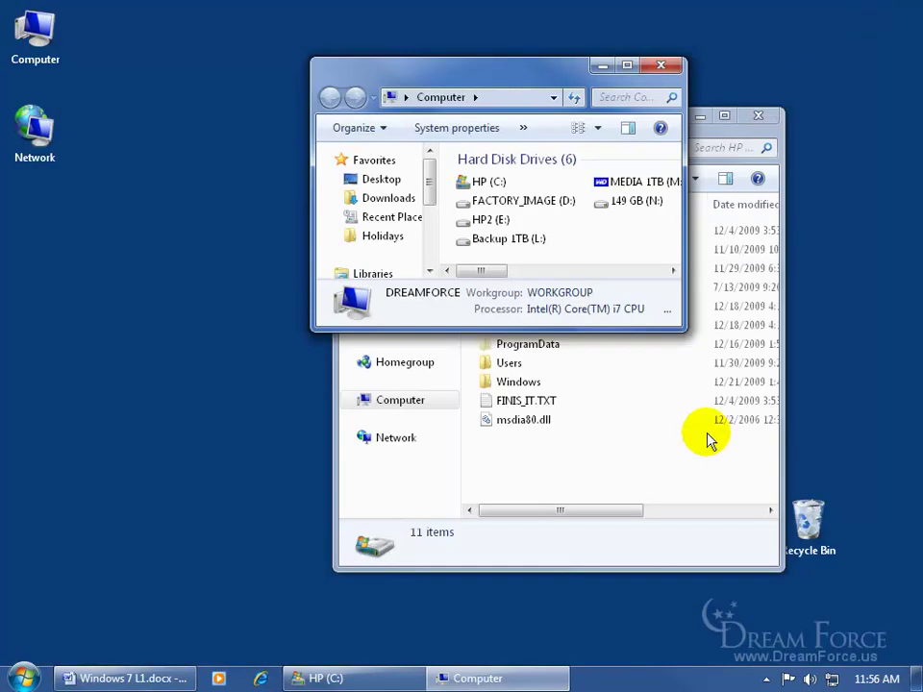
click(661, 69)
double_click(46, 36)
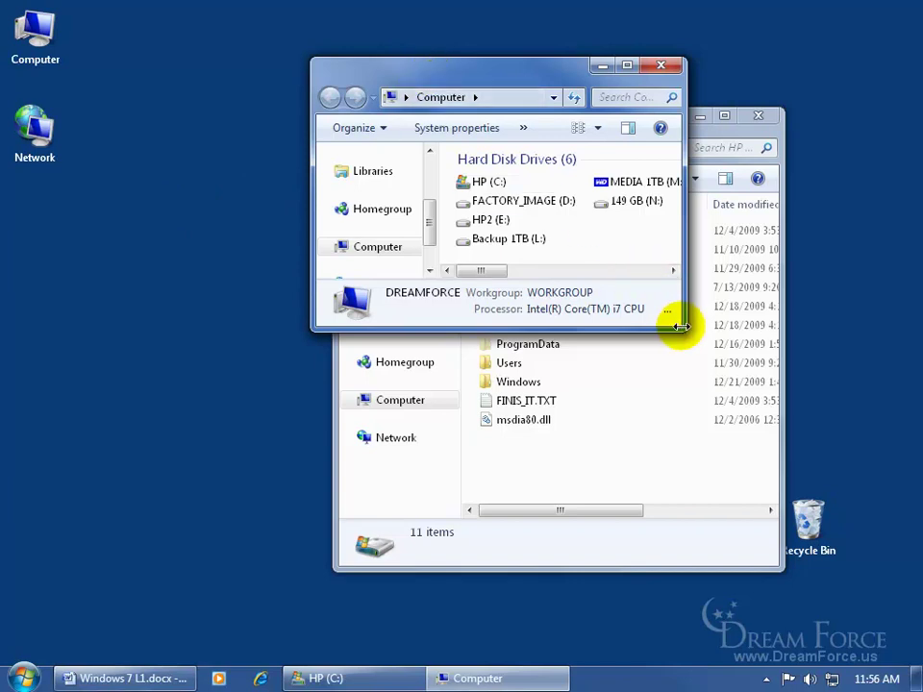
Enlarge the Computer window to show every drive and move it to the upper left
drag(682, 326, 762, 533)
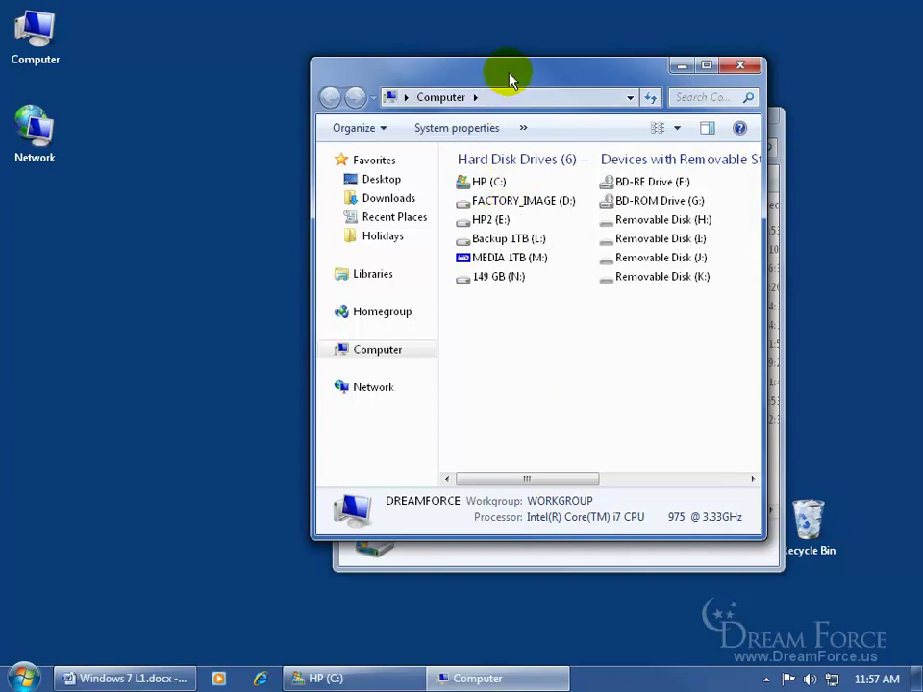
drag(526, 75, 237, 131)
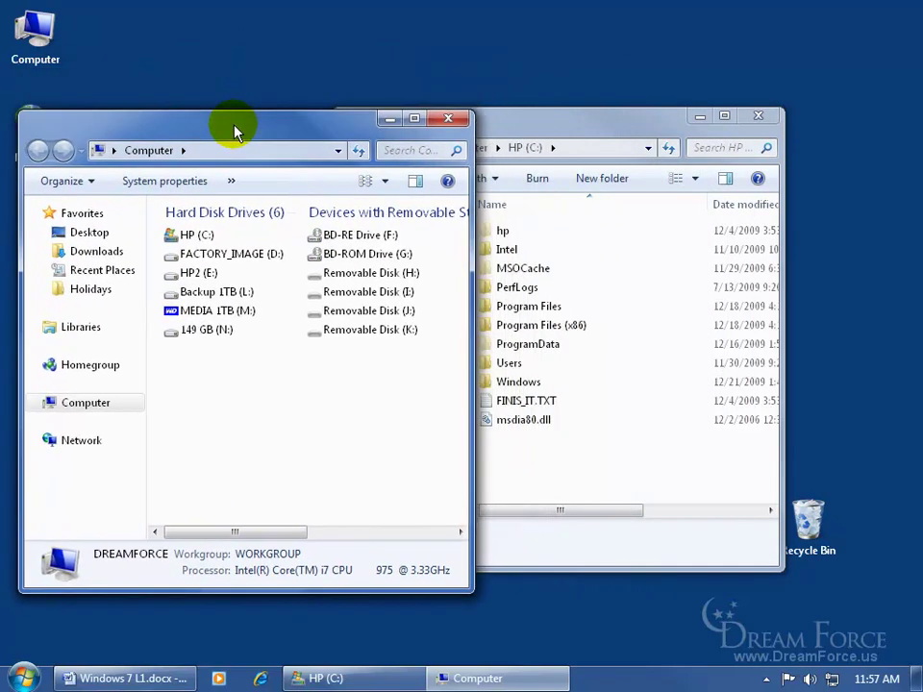
Activate the HP (C:) window and drag it right, beside the Computer window
click(552, 128)
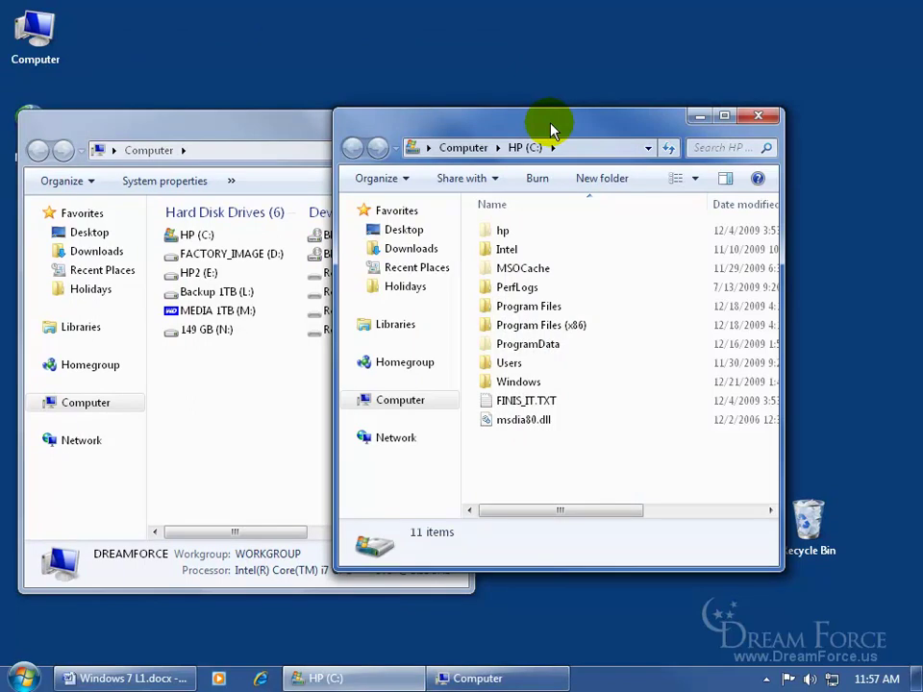
drag(494, 128, 635, 135)
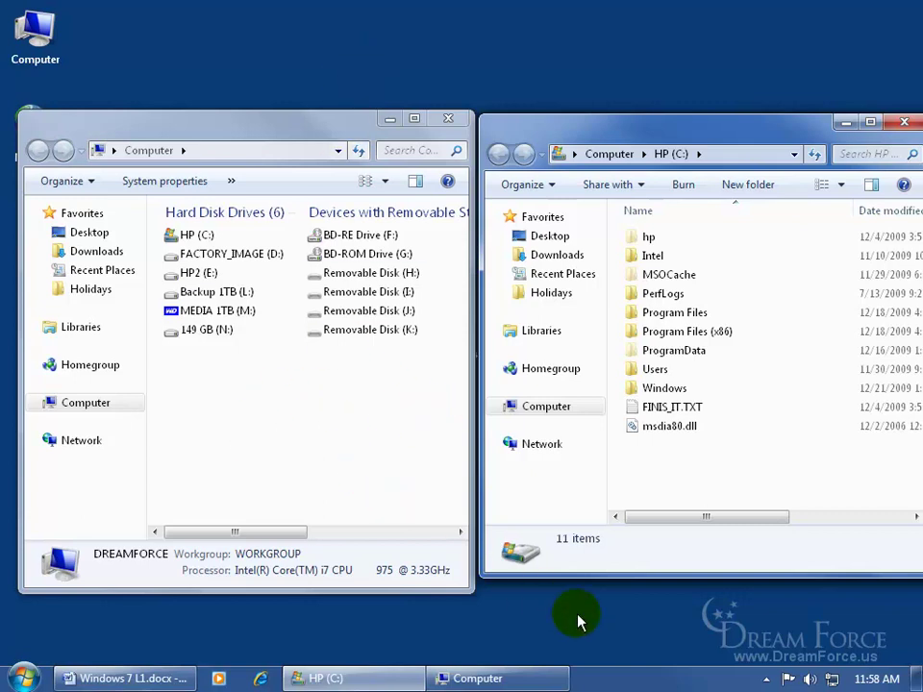
Apply Cascade windows from the taskbar menu, then switch to Show windows stacked
right_click(620, 684)
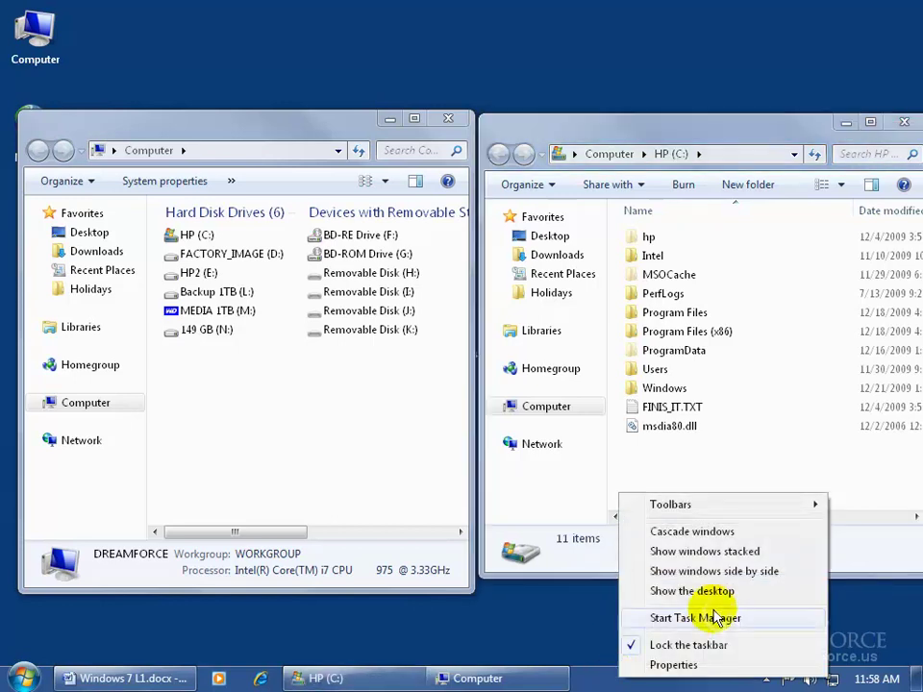
click(723, 532)
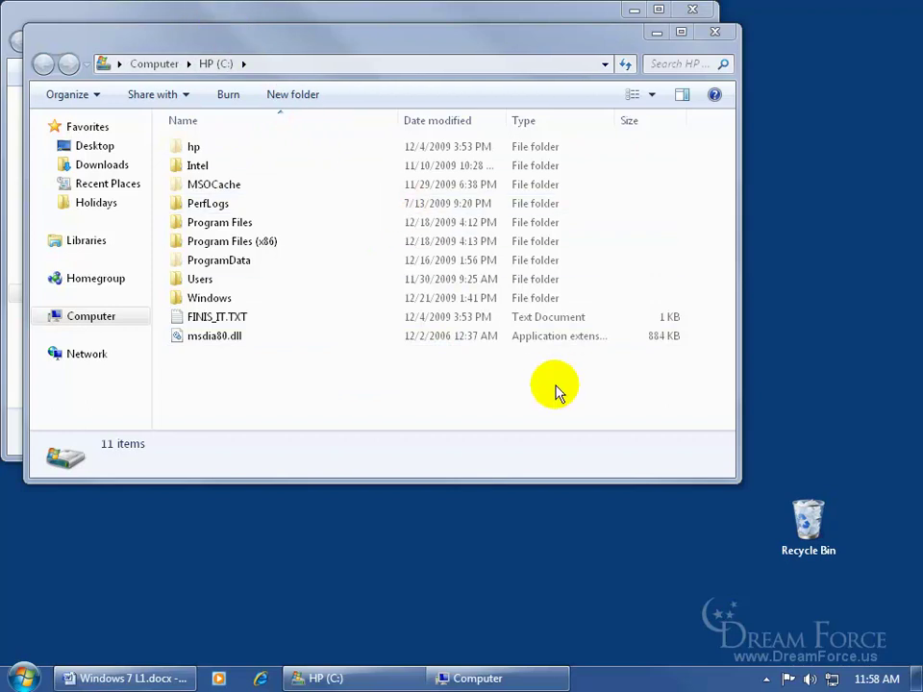
right_click(631, 679)
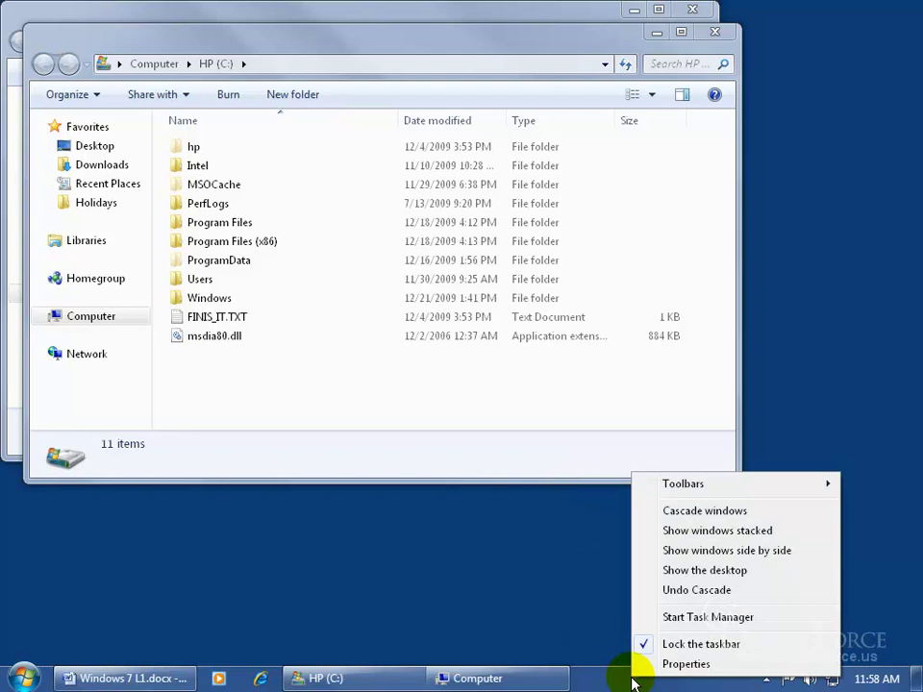
click(747, 541)
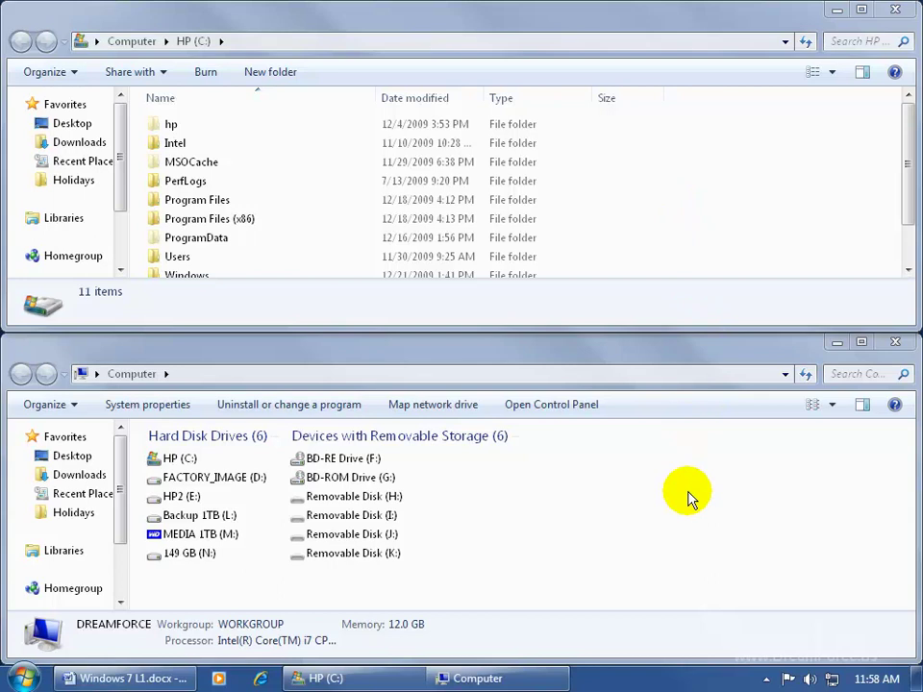
right_click(652, 682)
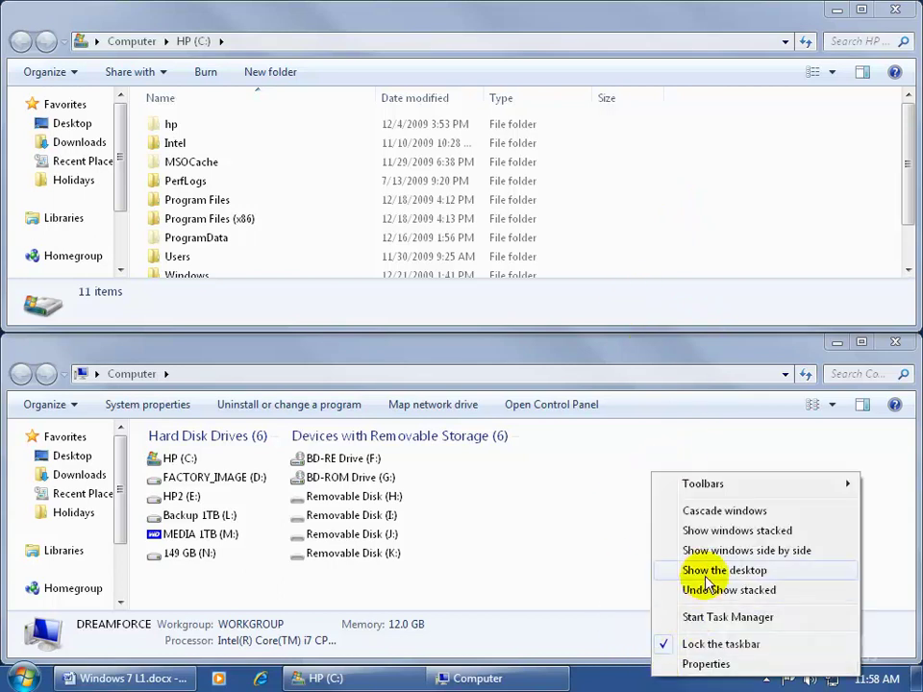
click(694, 550)
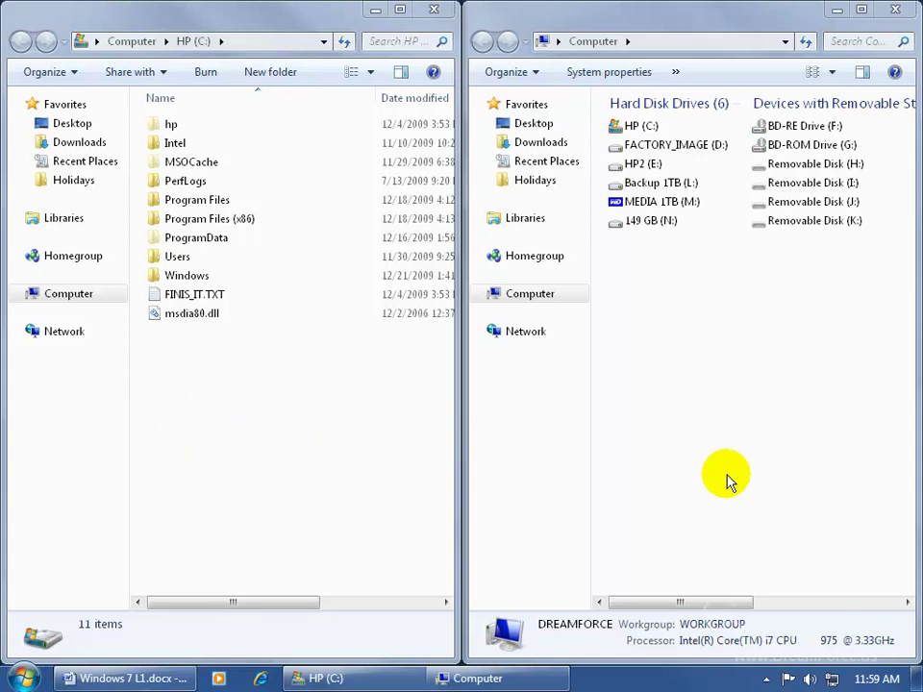
right_click(632, 684)
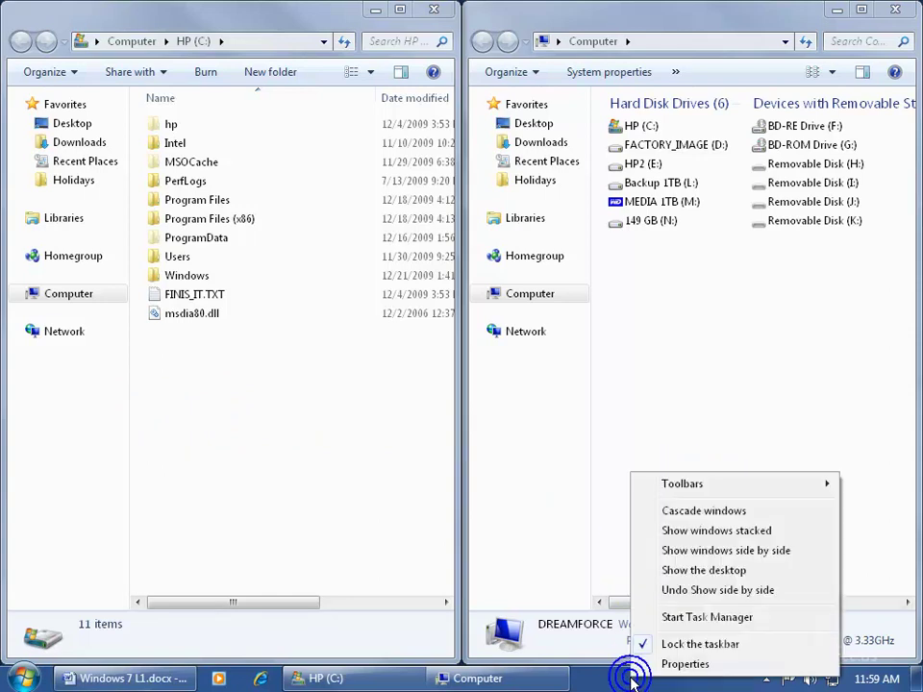
click(694, 590)
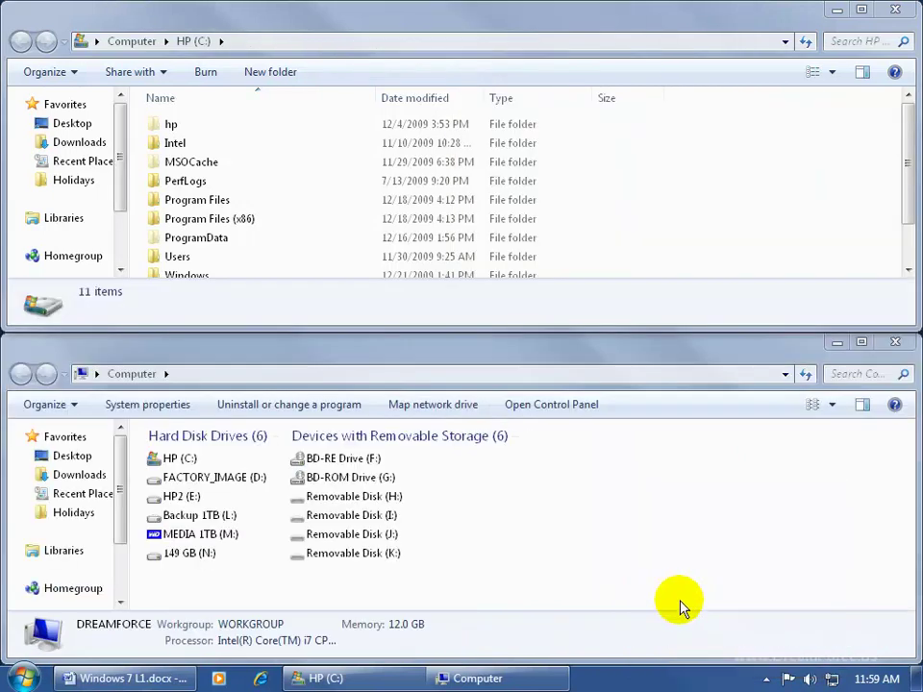
Choose Show the desktop from the taskbar menu to hide HP (C:) and Computer
right_click(644, 679)
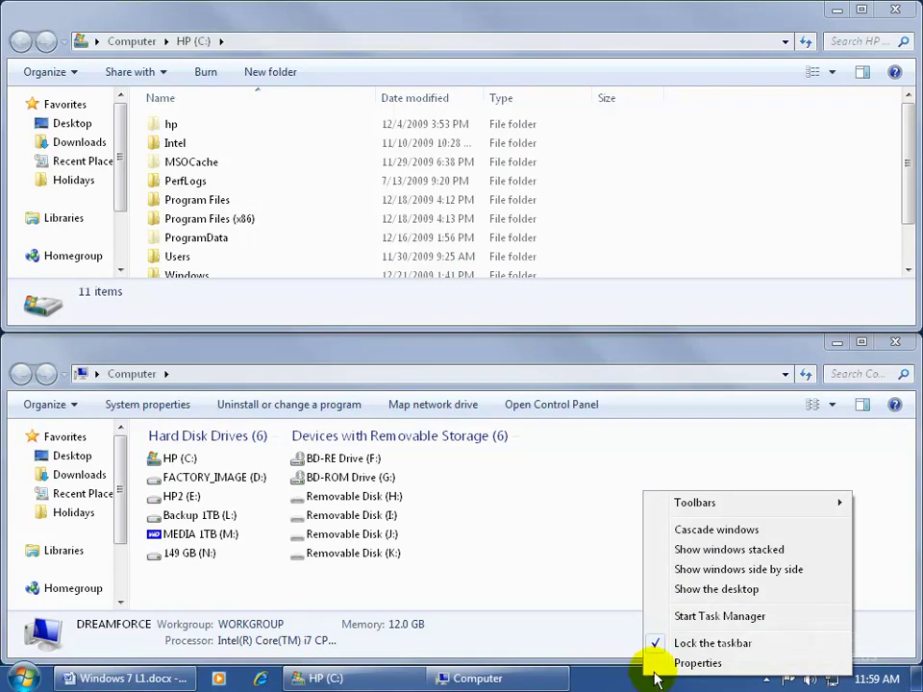
click(723, 592)
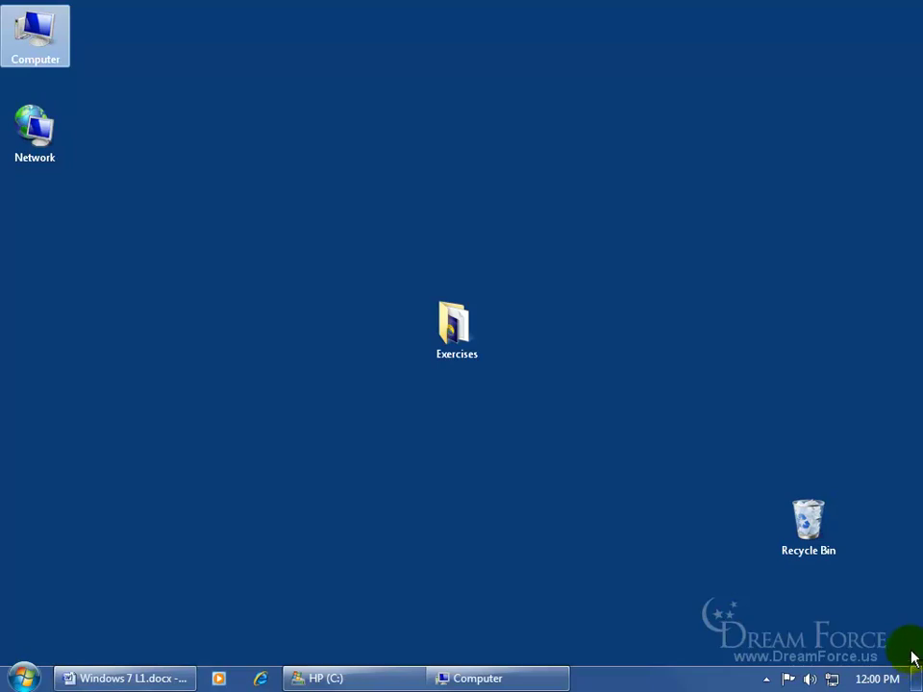
Choose Show open windows from the taskbar menu to restore HP (C:) and Computer
right_click(658, 682)
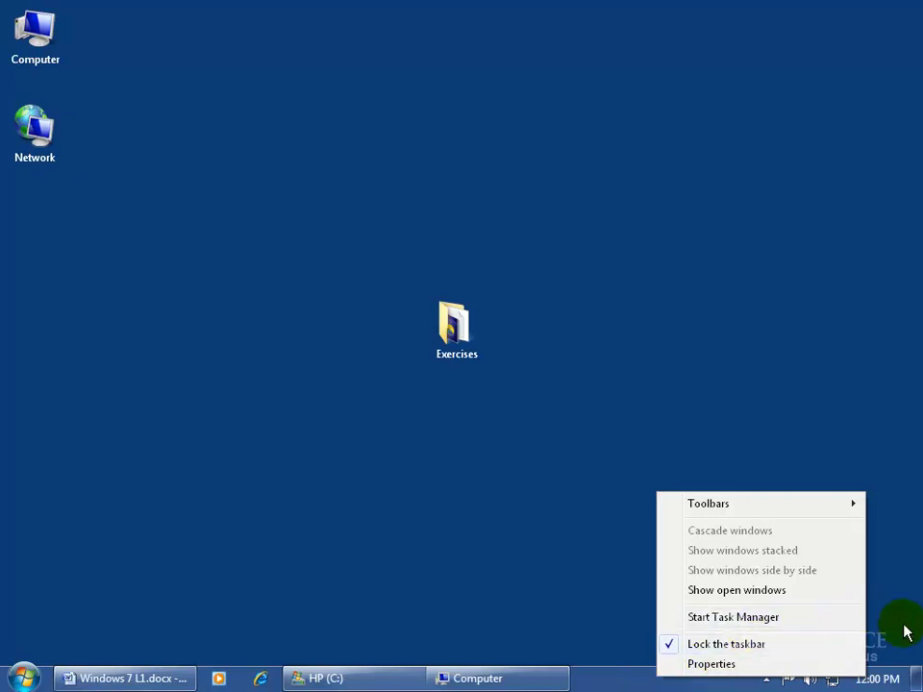
click(745, 662)
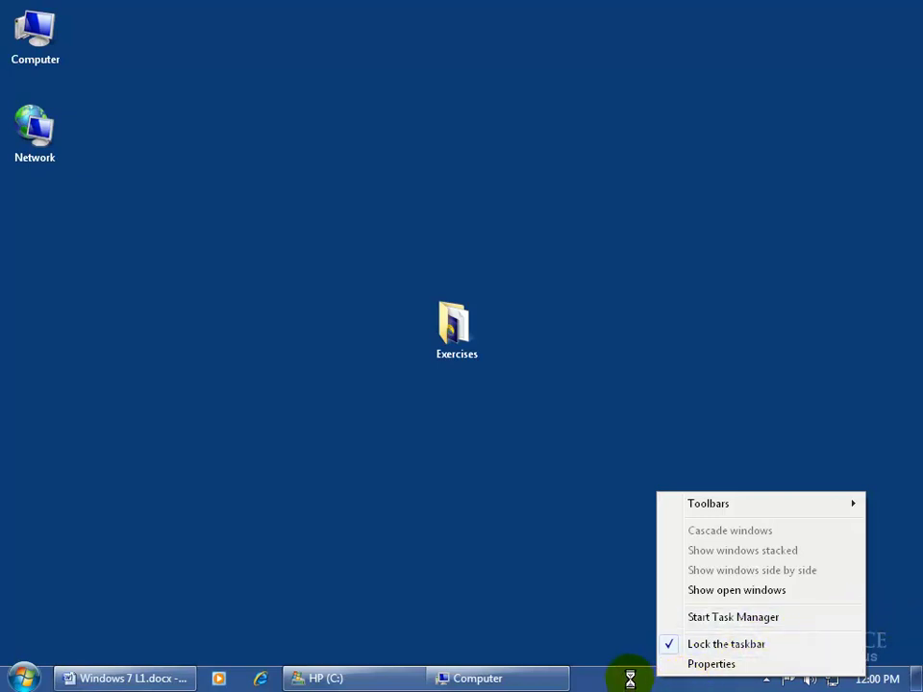
click(723, 594)
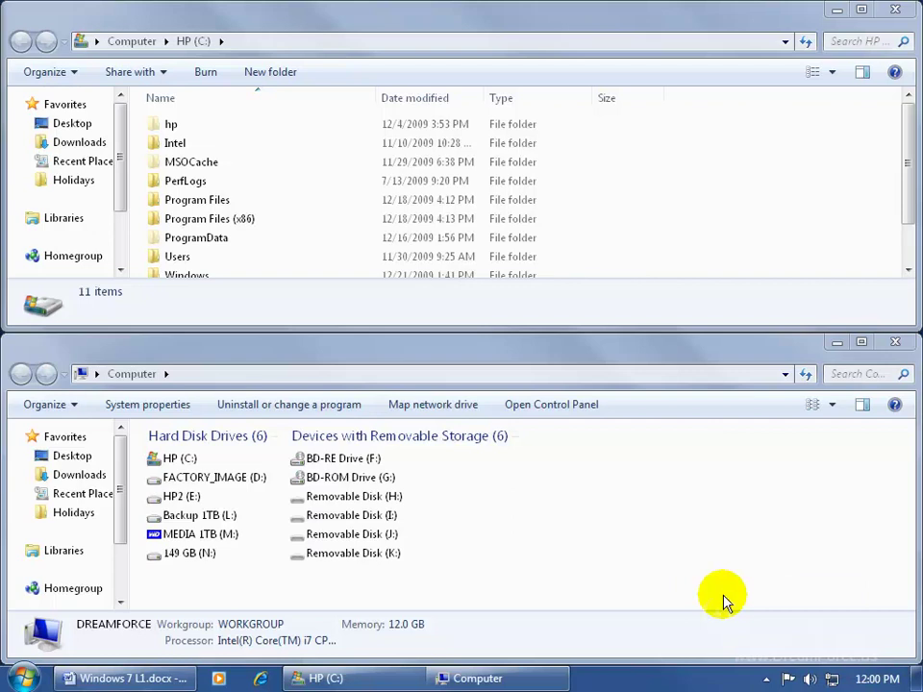
Close the Computer window, shift HP (C:) down and right, and reopen Computer from the desktop icon
click(896, 344)
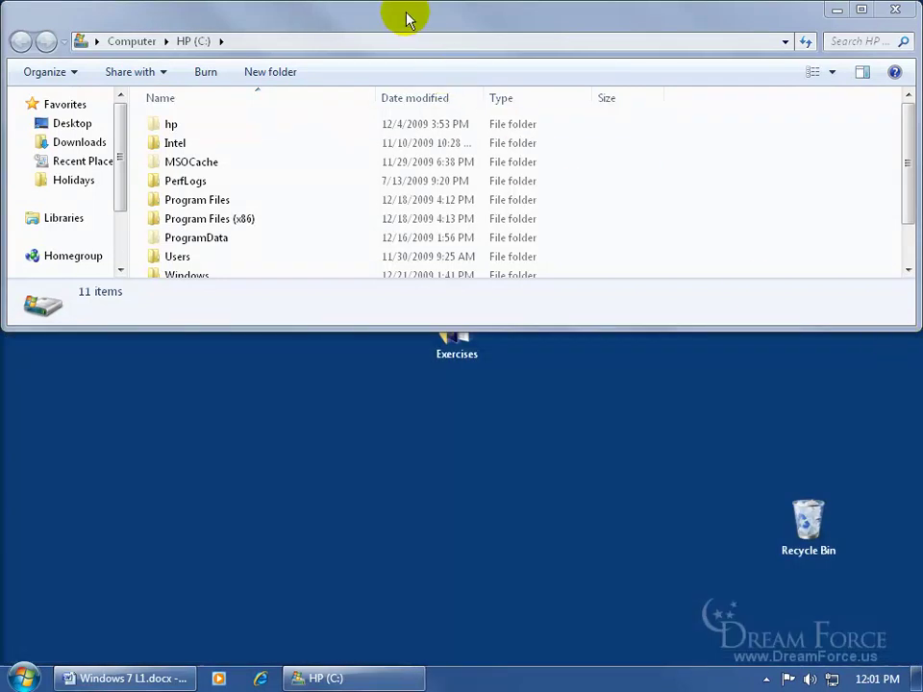
drag(405, 17, 642, 148)
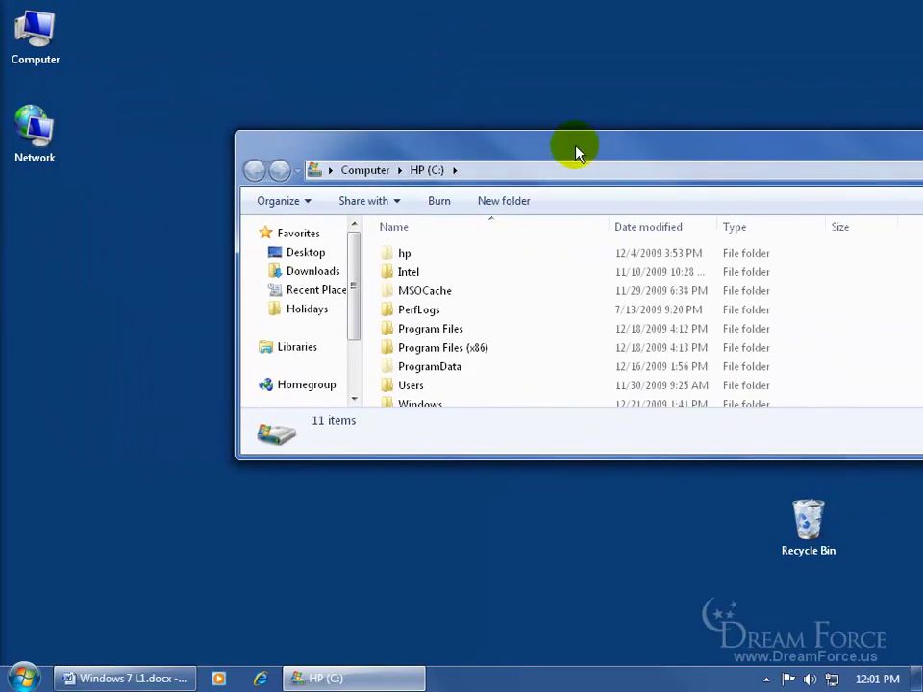
double_click(37, 29)
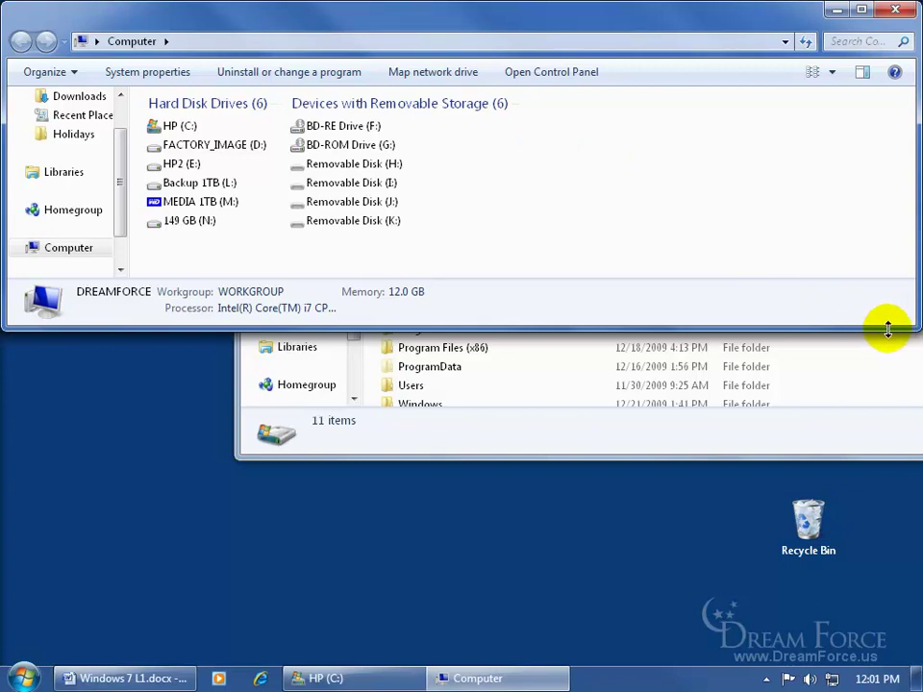
Resize Computer narrower and taller, then move HP (C:) left and reshape it to overlap Computer
drag(911, 325, 485, 497)
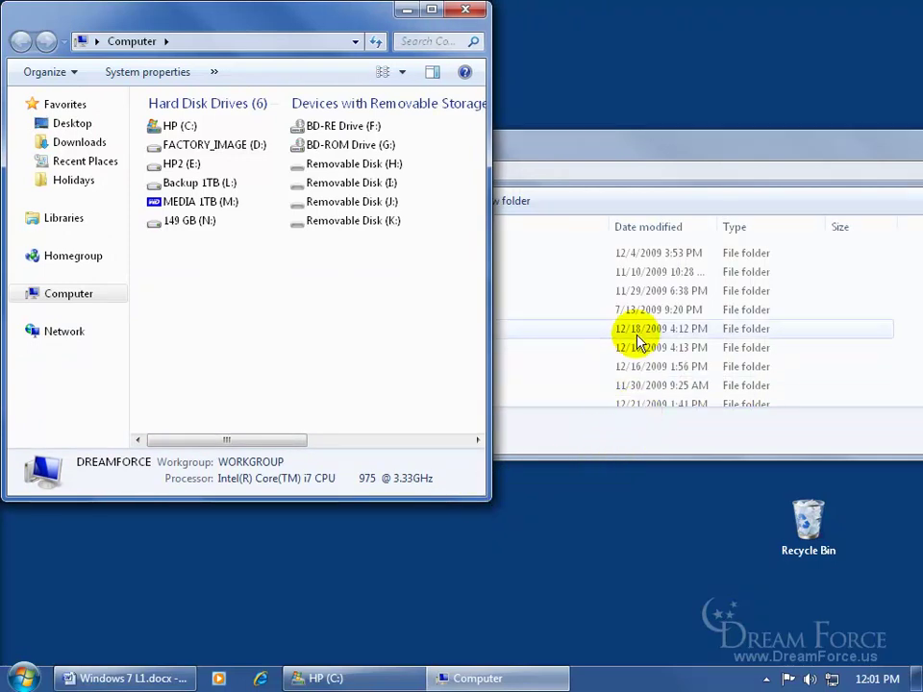
drag(656, 149, 422, 220)
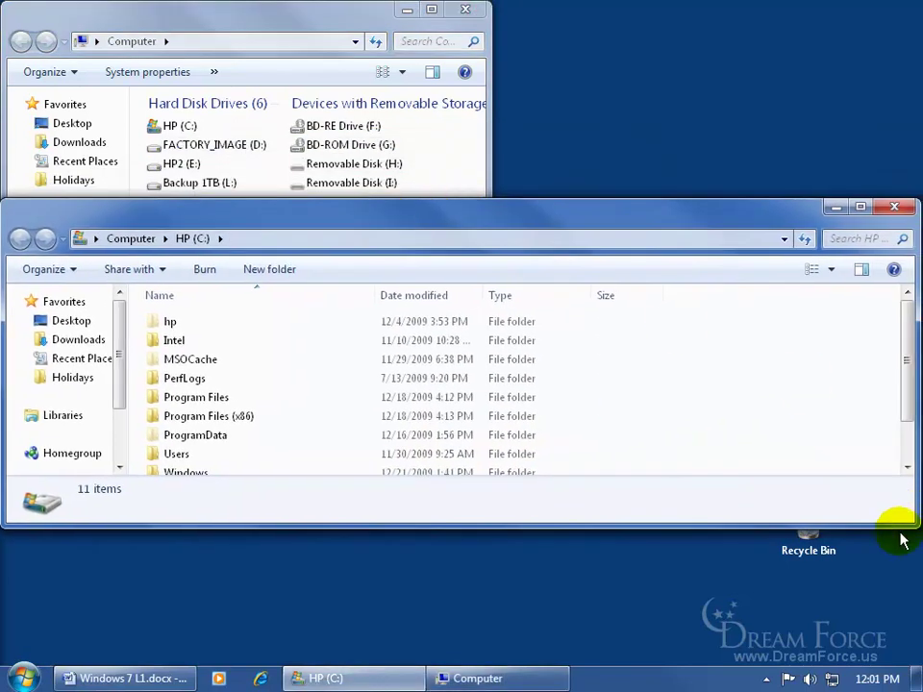
drag(908, 518, 426, 629)
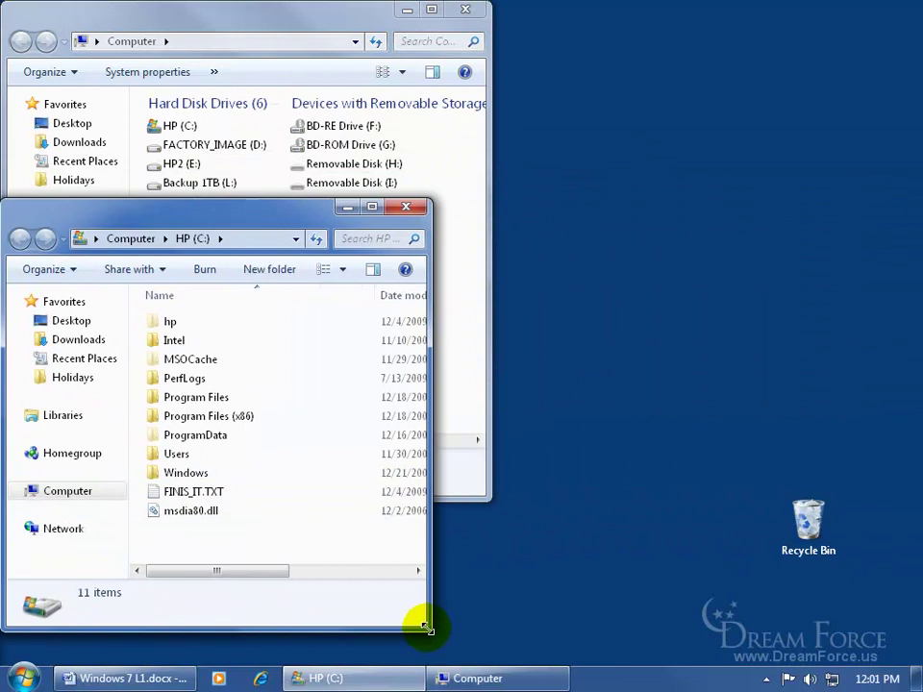